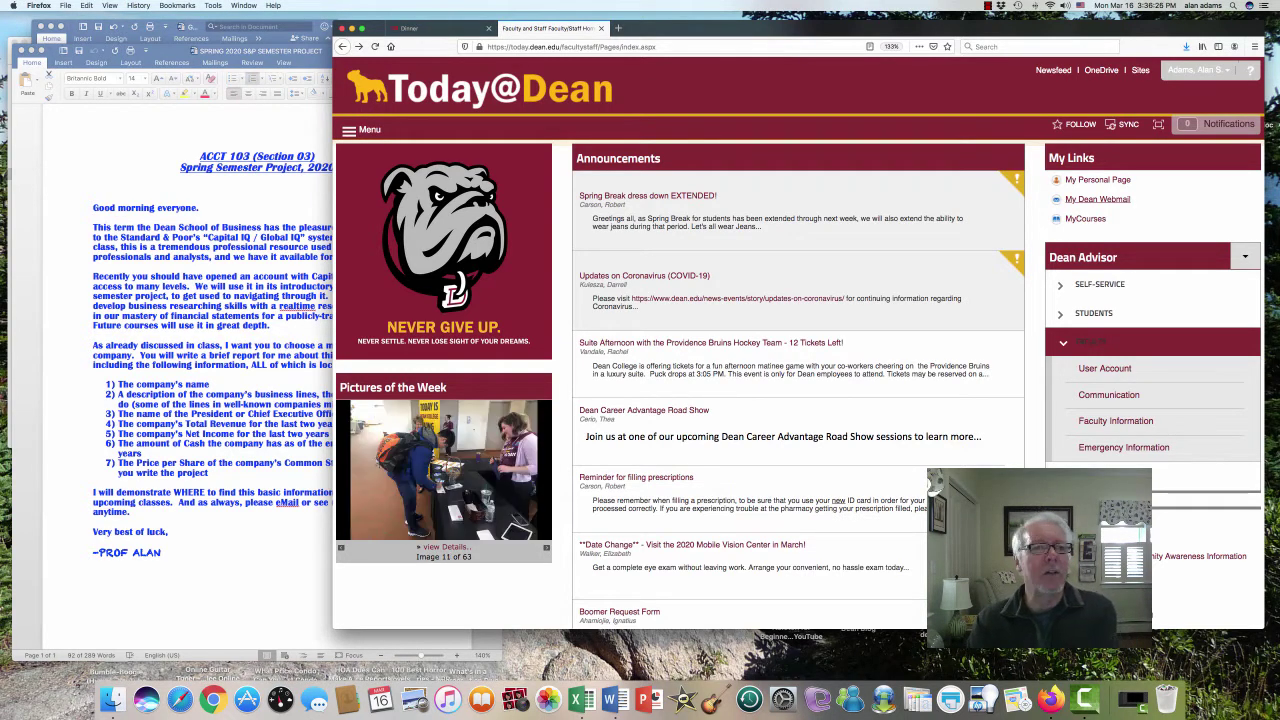
- Review the seven required report items in the Word project document and return to Firefox
{"action": "left_click", "coordinate": [250, 260]}
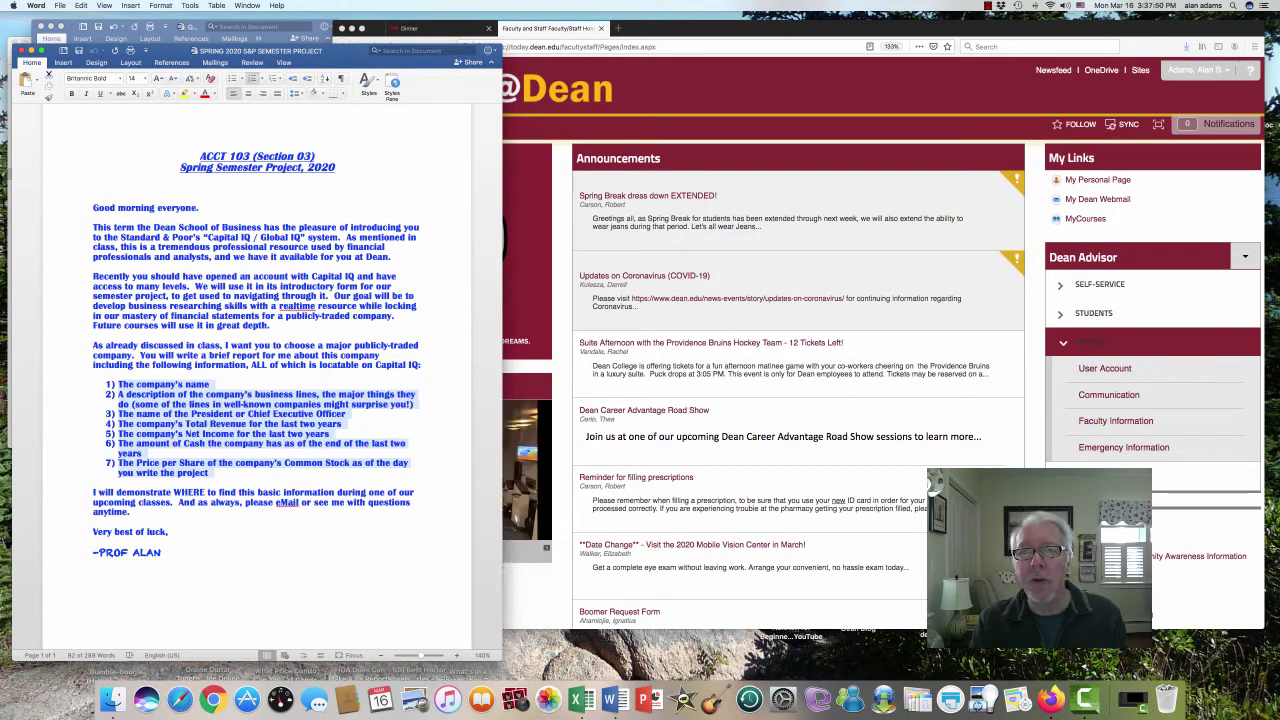
{"action": "key", "text": "super+Tab"}
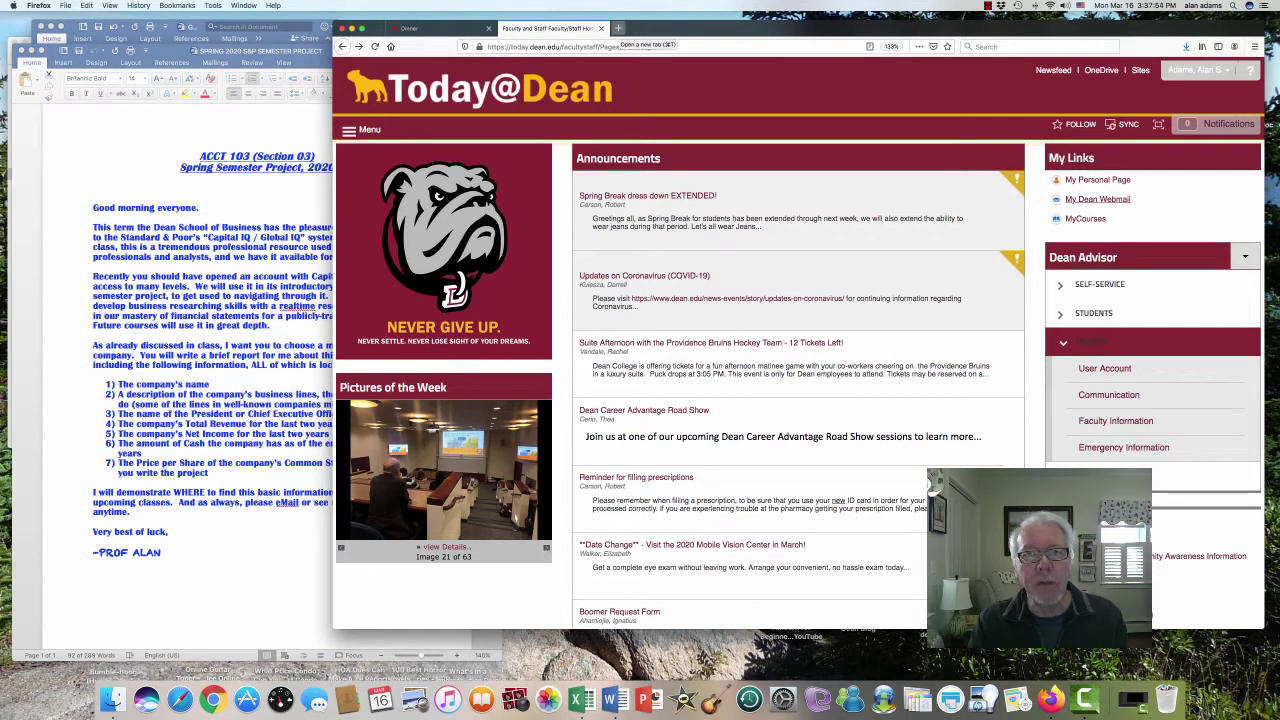
- Open capitaliq.com in a new browser tab and sign in with the saved account credentials
{"action": "left_click", "coordinate": [618, 28]}
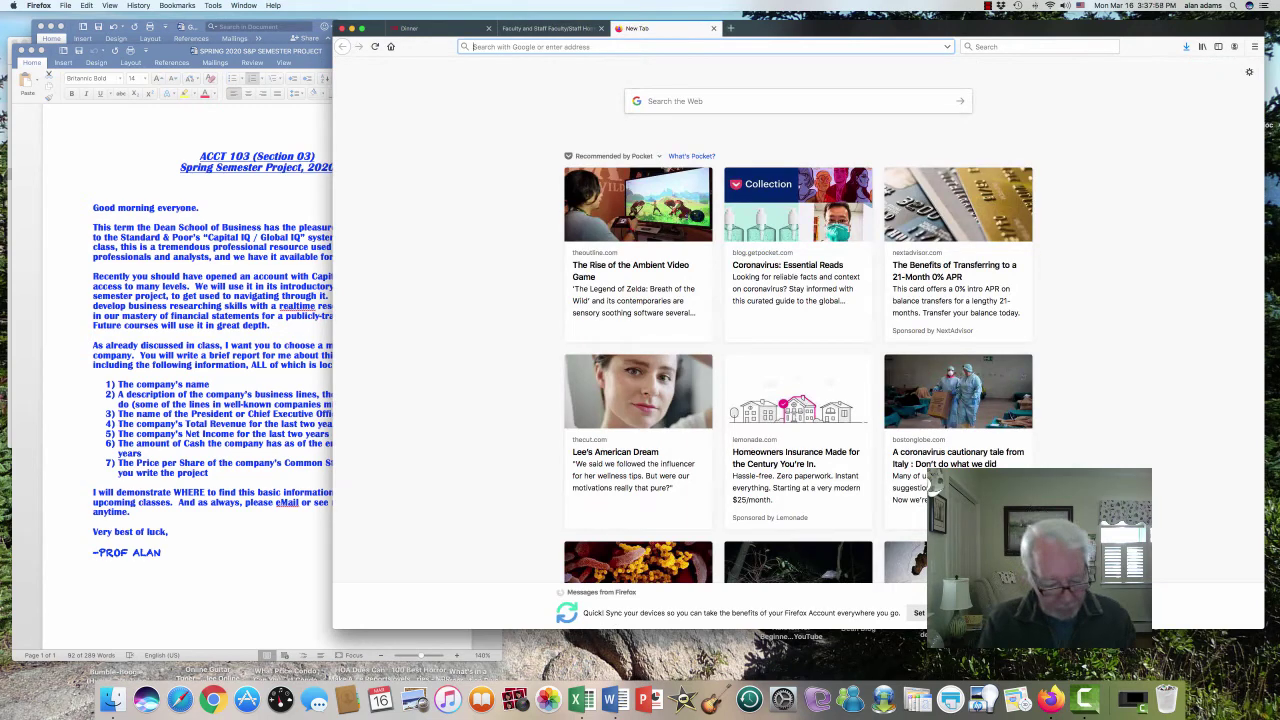
{"action": "type", "text": "capitali"}
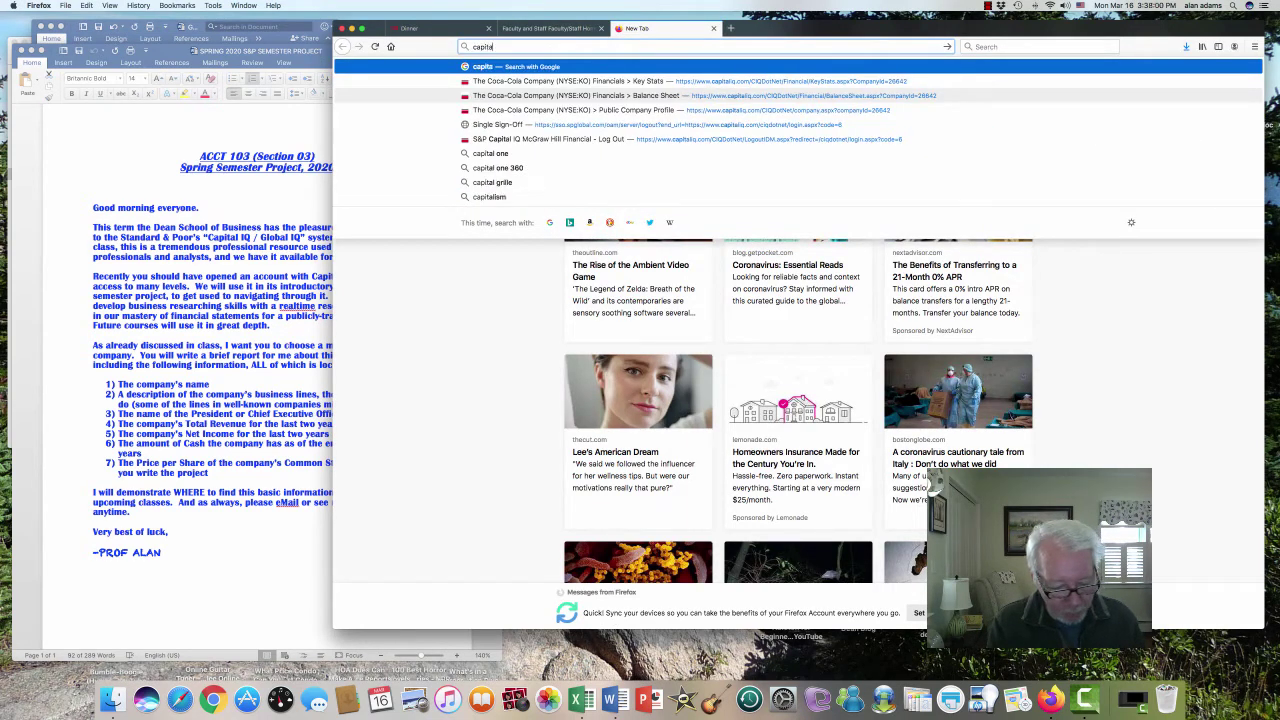
{"action": "type", "text": "q.com"}
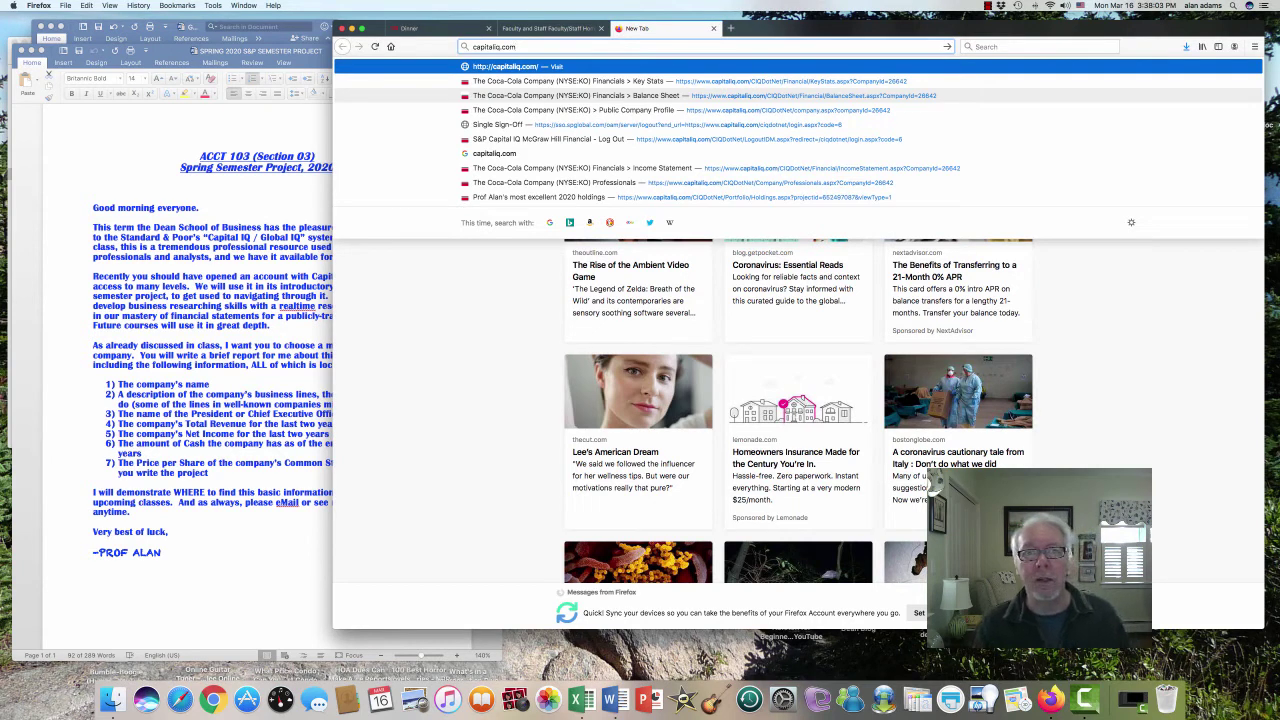
{"action": "key", "text": "Return"}
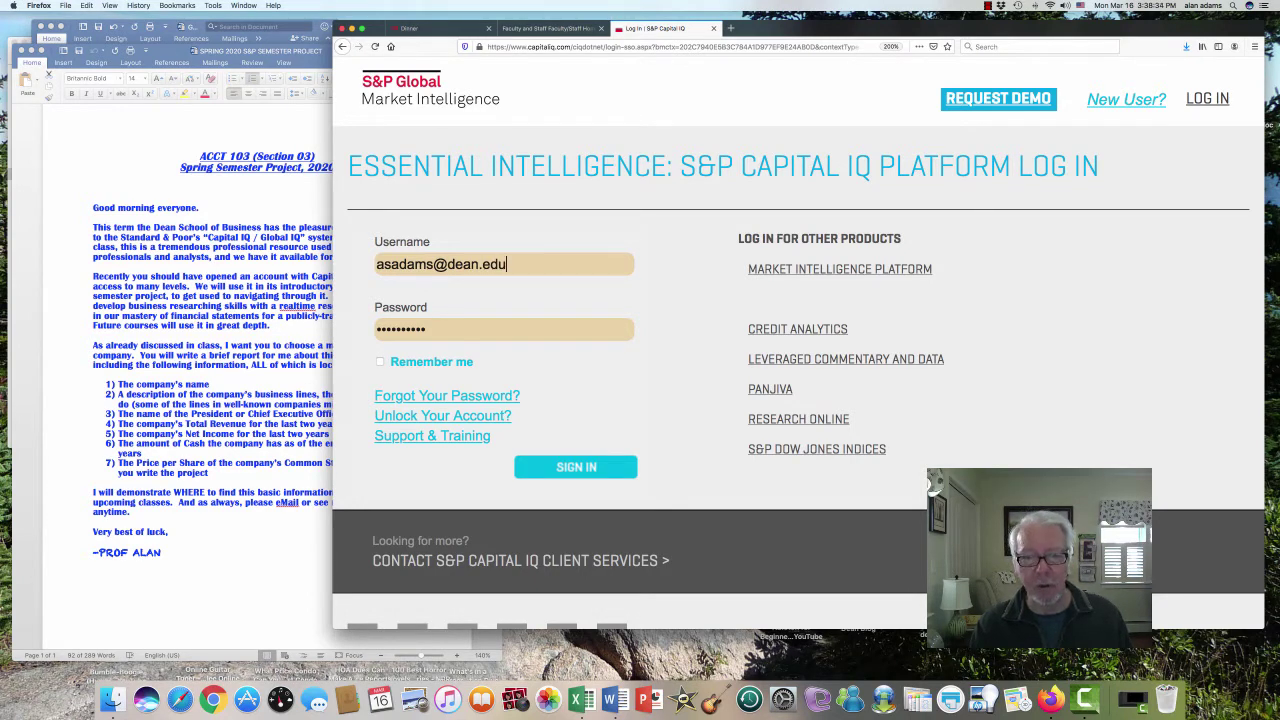
{"action": "key", "text": "Return"}
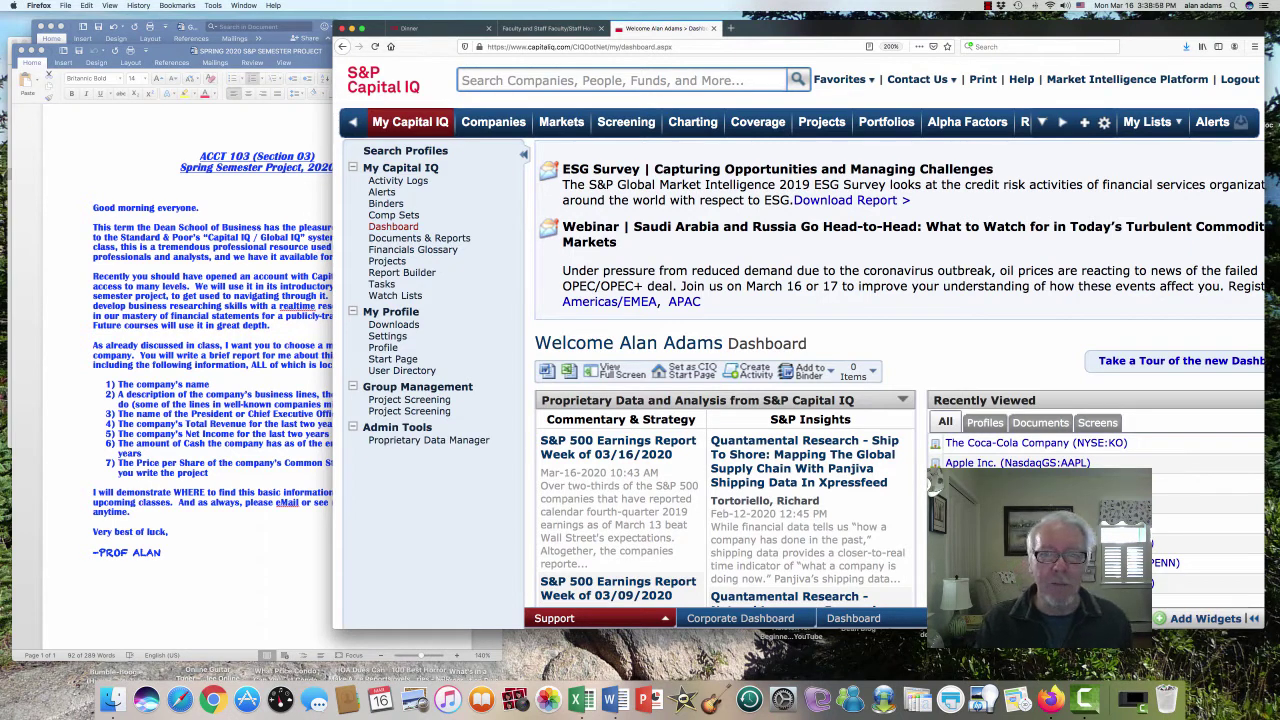
- Switch to the Word project document and narrow the highlighted selection to the requirement "The company's name"
{"action": "key", "text": "super+Tab"}
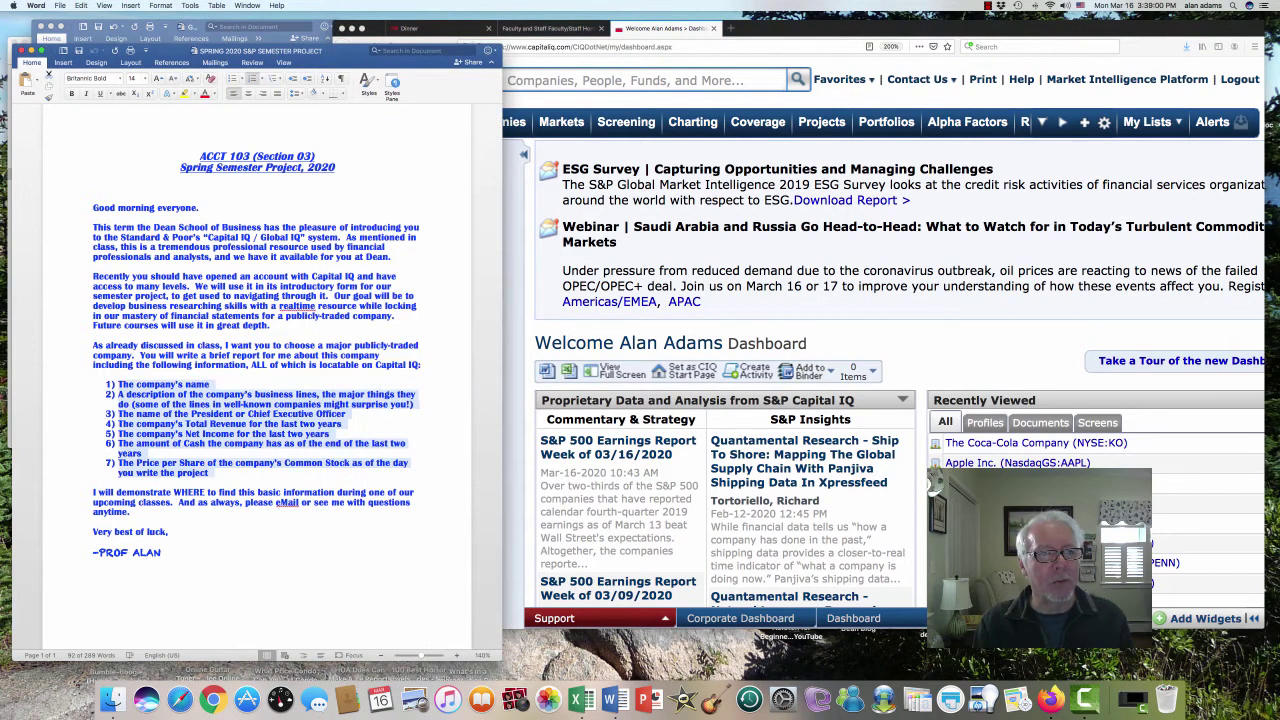
{"action": "scroll", "coordinate": [257, 400], "scroll_direction": "down", "scroll_amount": 1}
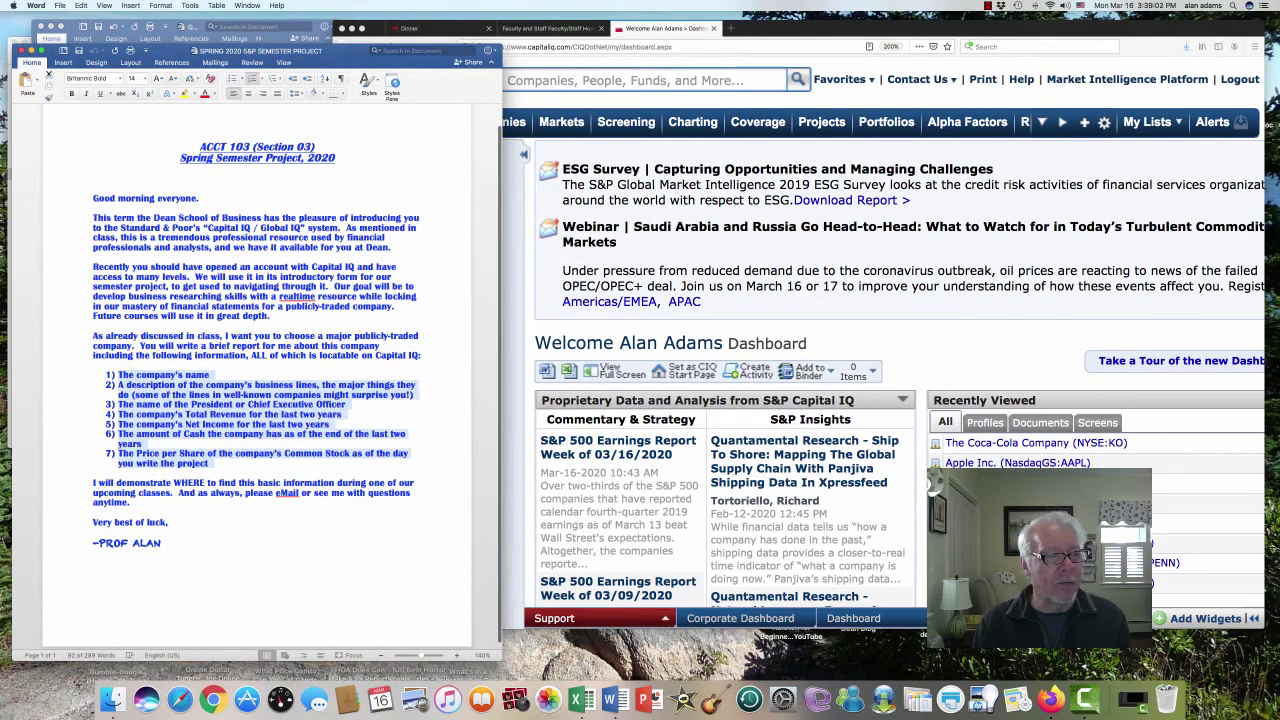
{"action": "key", "text": "shift+Up"}
{"action": "key", "text": "shift+Up"}
{"action": "key", "text": "shift+Up"}
{"action": "key", "text": "shift+Up"}
{"action": "key", "text": "shift+Up"}
{"action": "key", "text": "shift+Up"}
{"action": "key", "text": "shift+Up"}
{"action": "key", "text": "shift+Up"}
{"action": "key", "text": "shift+Up"}
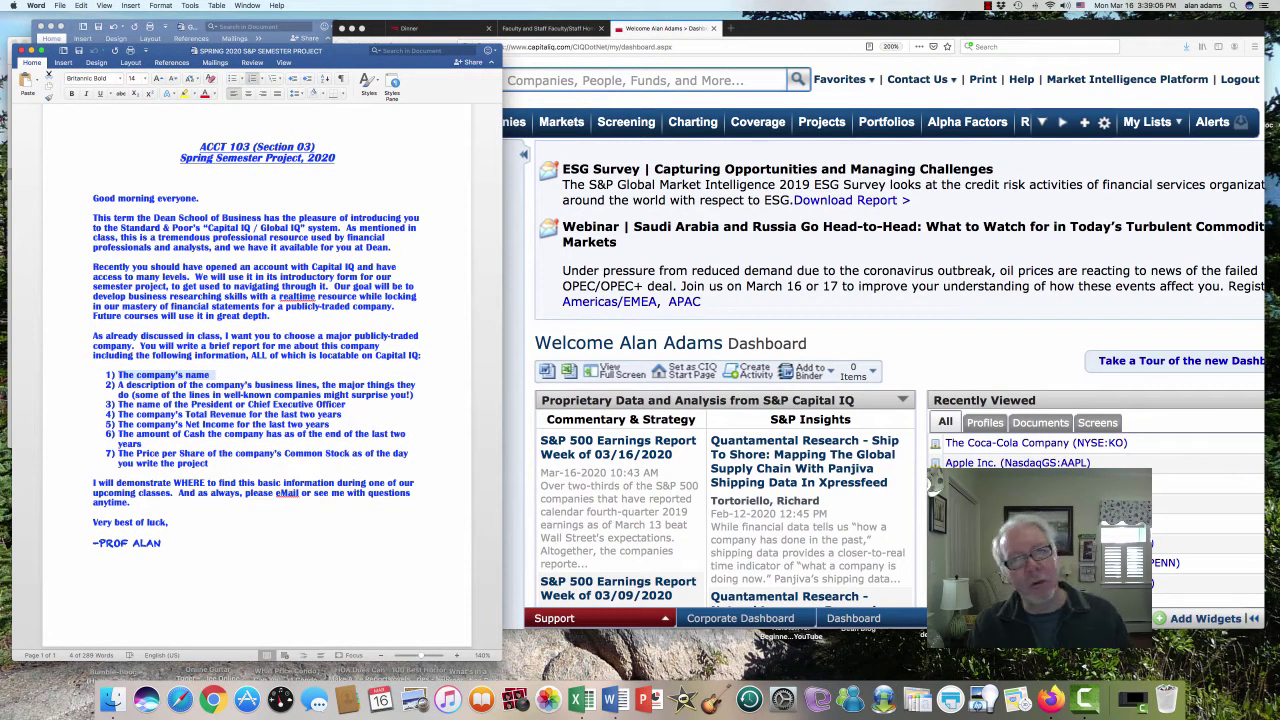
- Switch to Firefox and look over the Capital IQ dashboard, its recently viewed items and the recently visited company profiles
{"action": "left_click", "coordinate": [760, 79]}
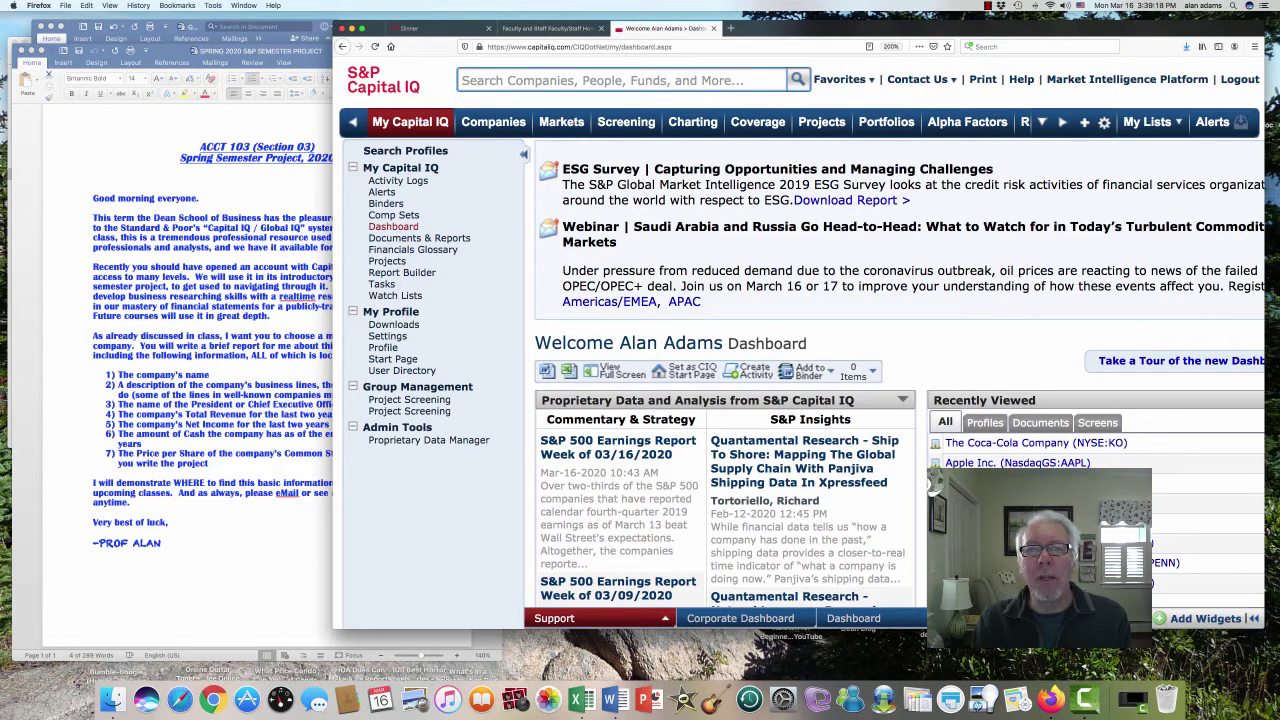
{"action": "mouse_move", "coordinate": [1147, 122]}
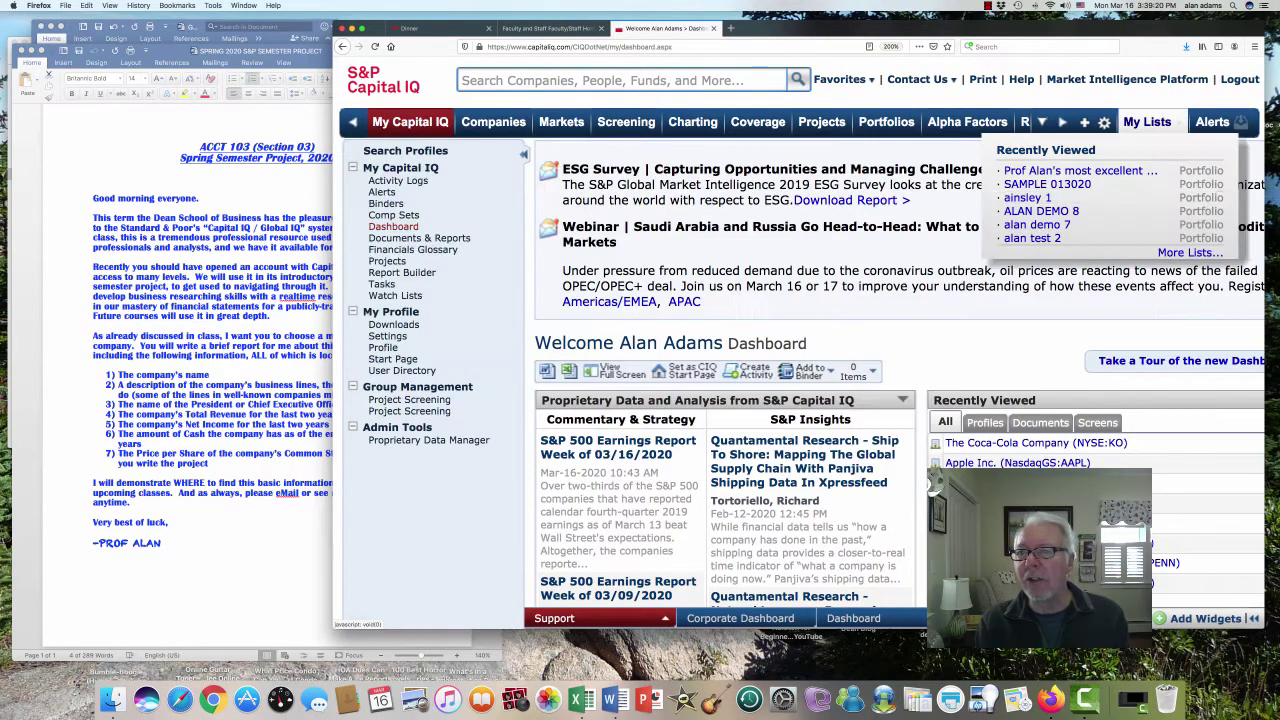
{"action": "scroll", "coordinate": [800, 400], "scroll_direction": "down", "scroll_amount": 5}
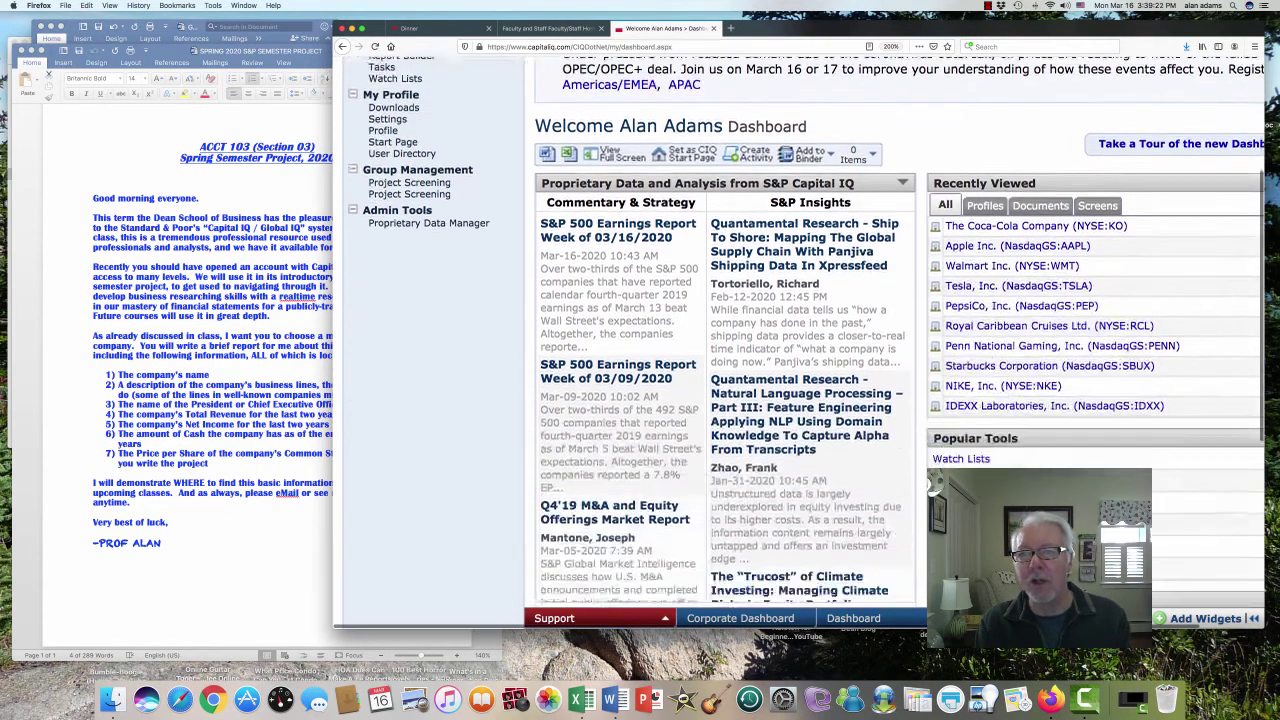
{"action": "scroll", "coordinate": [800, 400], "scroll_direction": "up", "scroll_amount": 5}
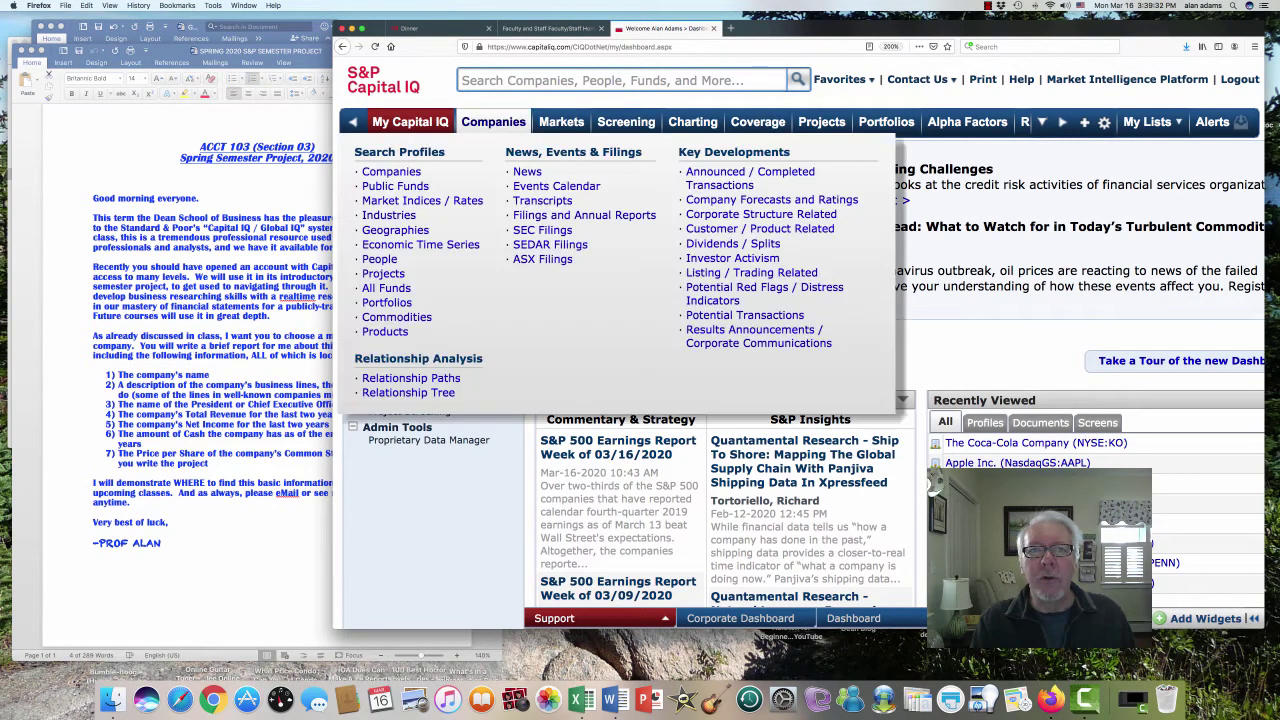
{"action": "left_click", "coordinate": [560, 80]}
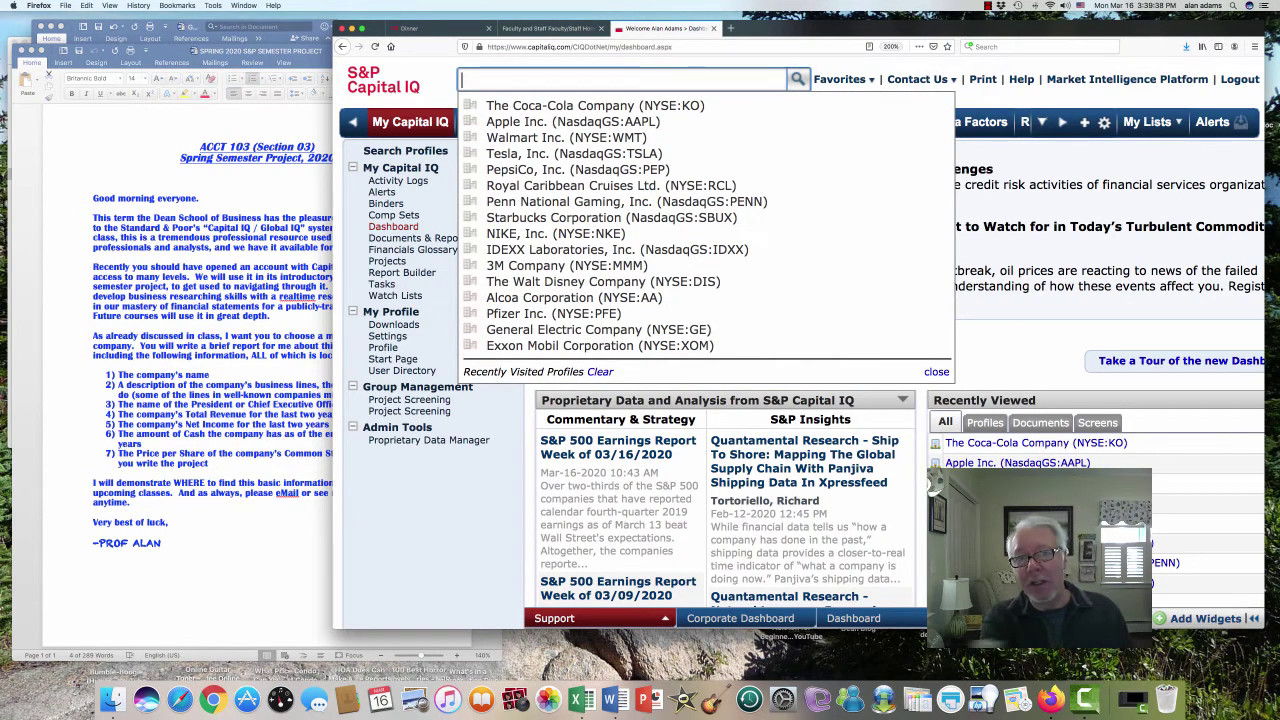
{"action": "key", "text": "Escape"}
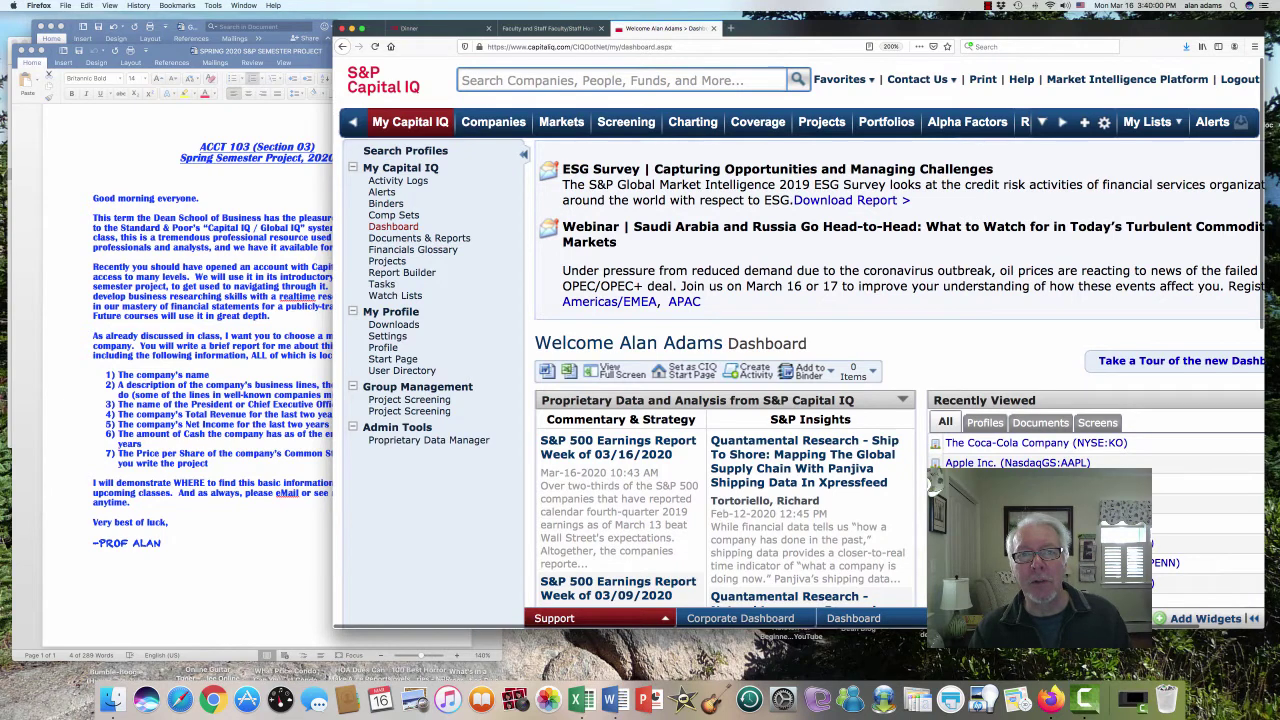
- Search Capital IQ by ticker "ko" and by name "coca", and open The Coca-Cola Company (NYSE:KO) profile
{"action": "left_click", "coordinate": [621, 80]}
{"action": "type", "text": "ko"}
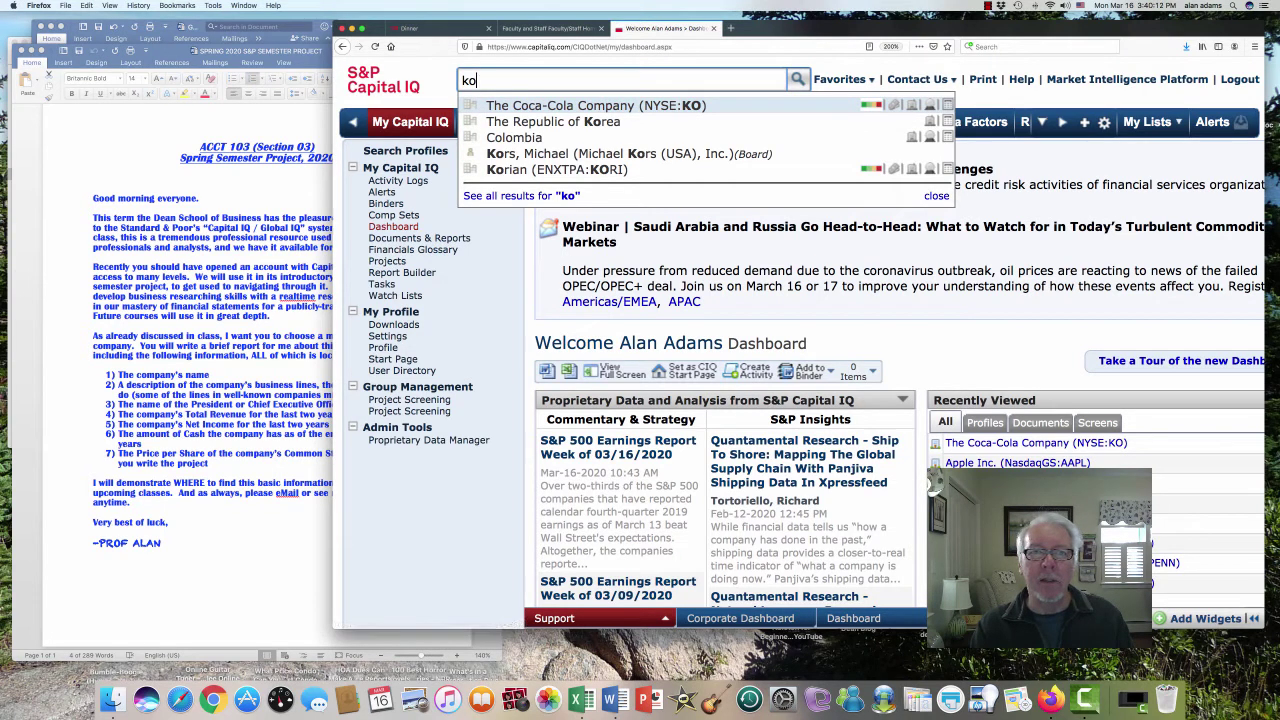
{"action": "key", "text": "Return"}
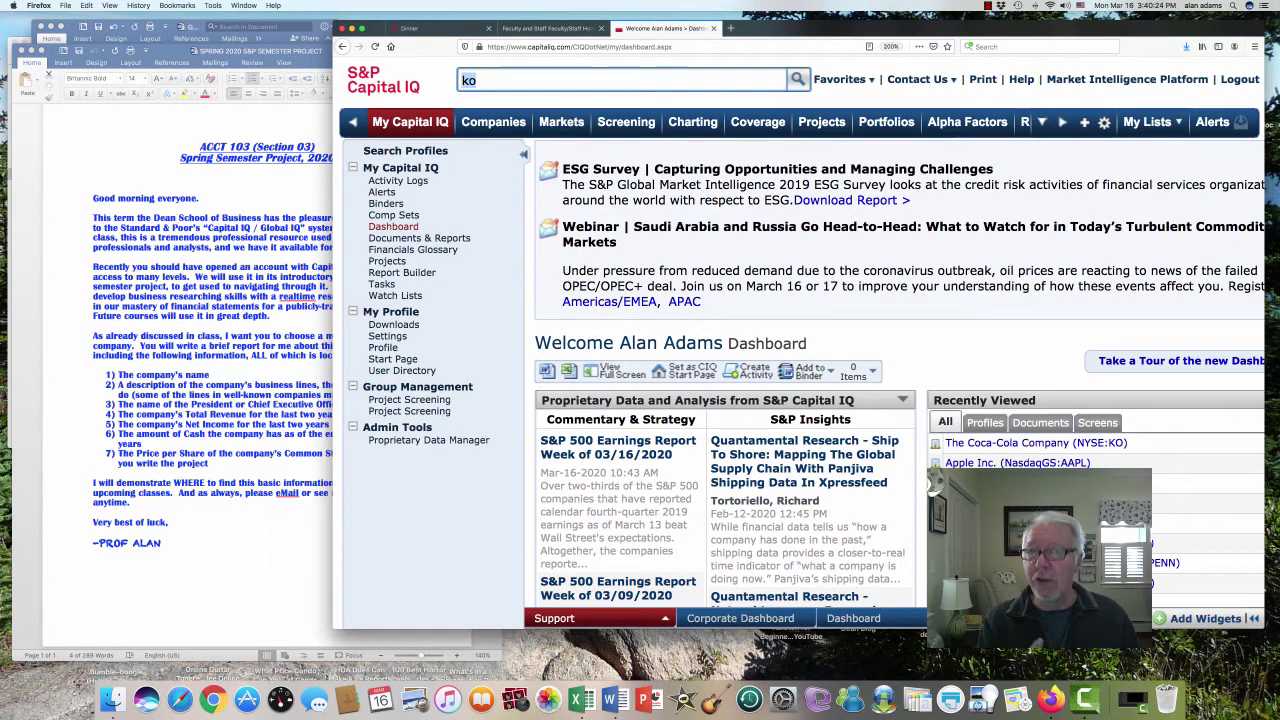
{"action": "type", "text": "coca"}
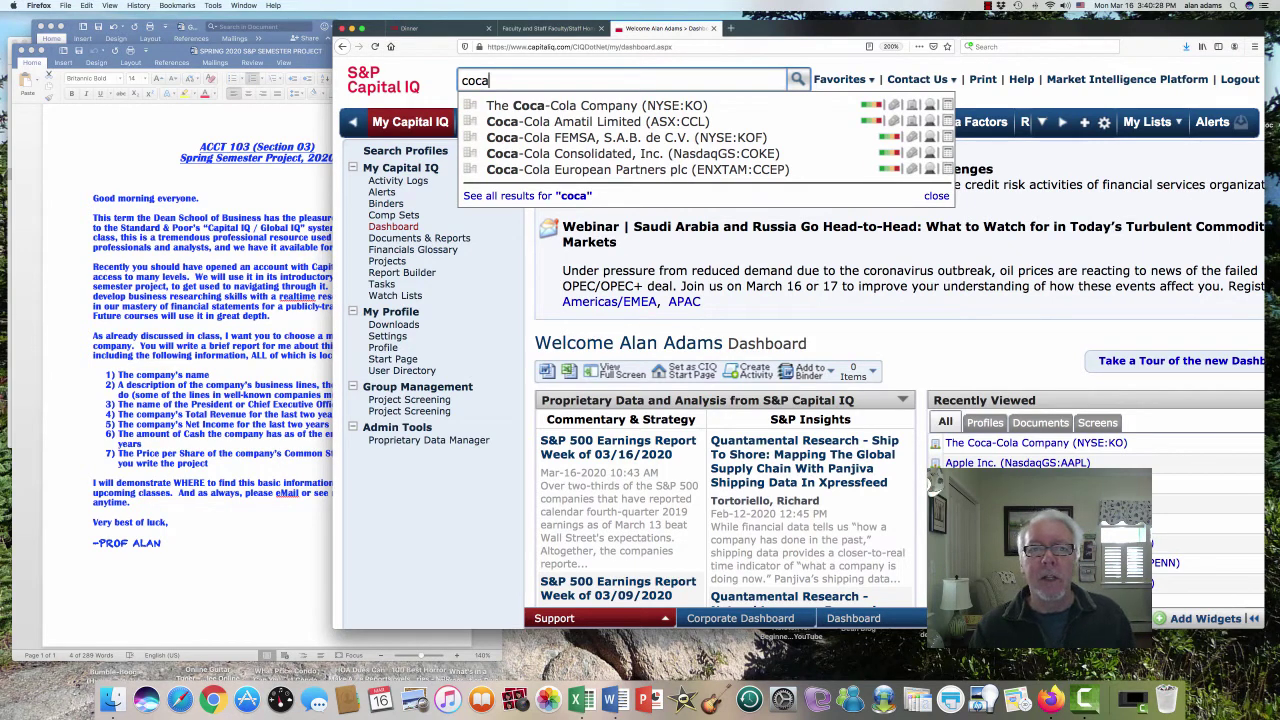
{"action": "key", "text": "Down"}
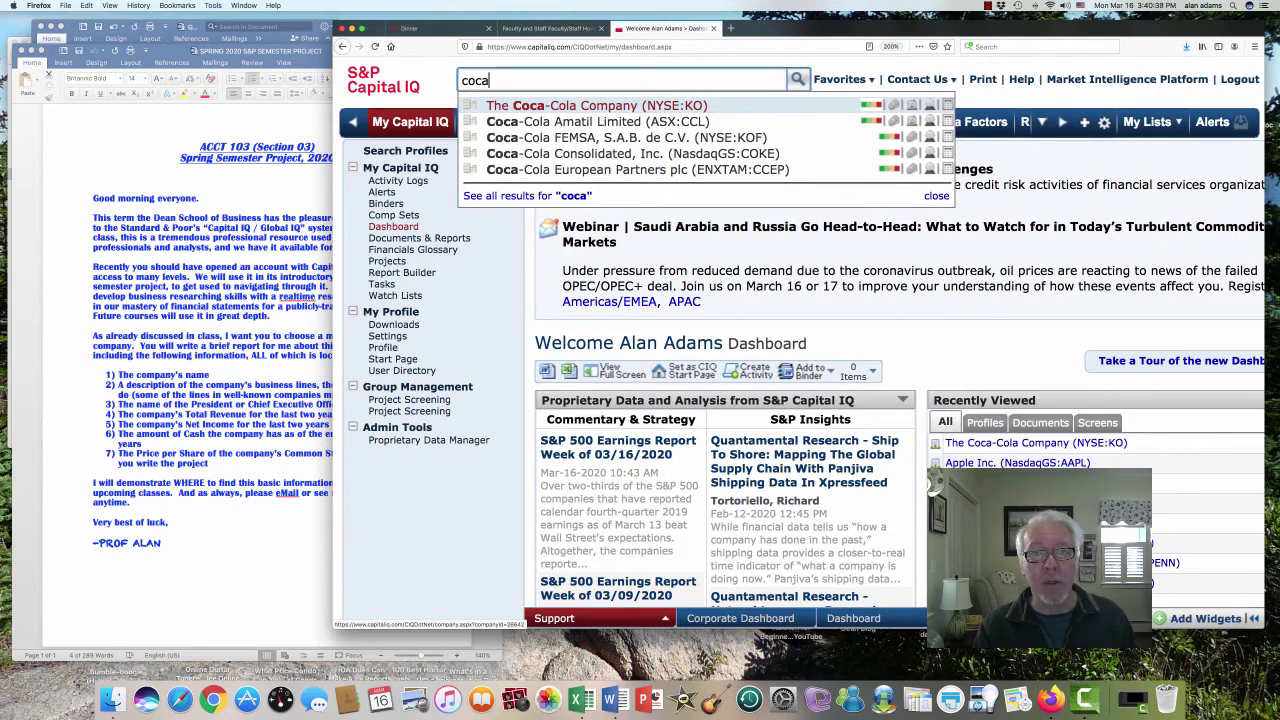
{"action": "left_click", "coordinate": [597, 106]}
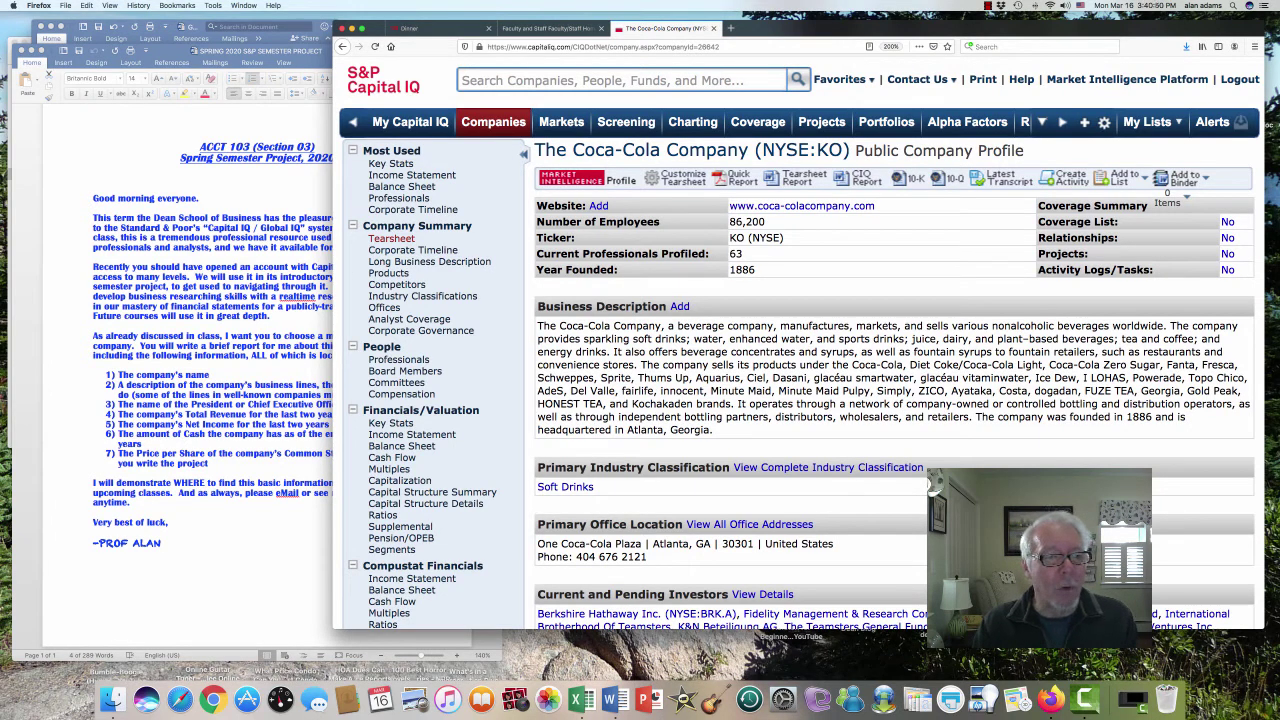
- Highlight the business-lines requirement (item 2) in Word and the full Business Description paragraph on the Coca-Cola profile in Firefox
{"action": "left_click", "coordinate": [214, 385]}
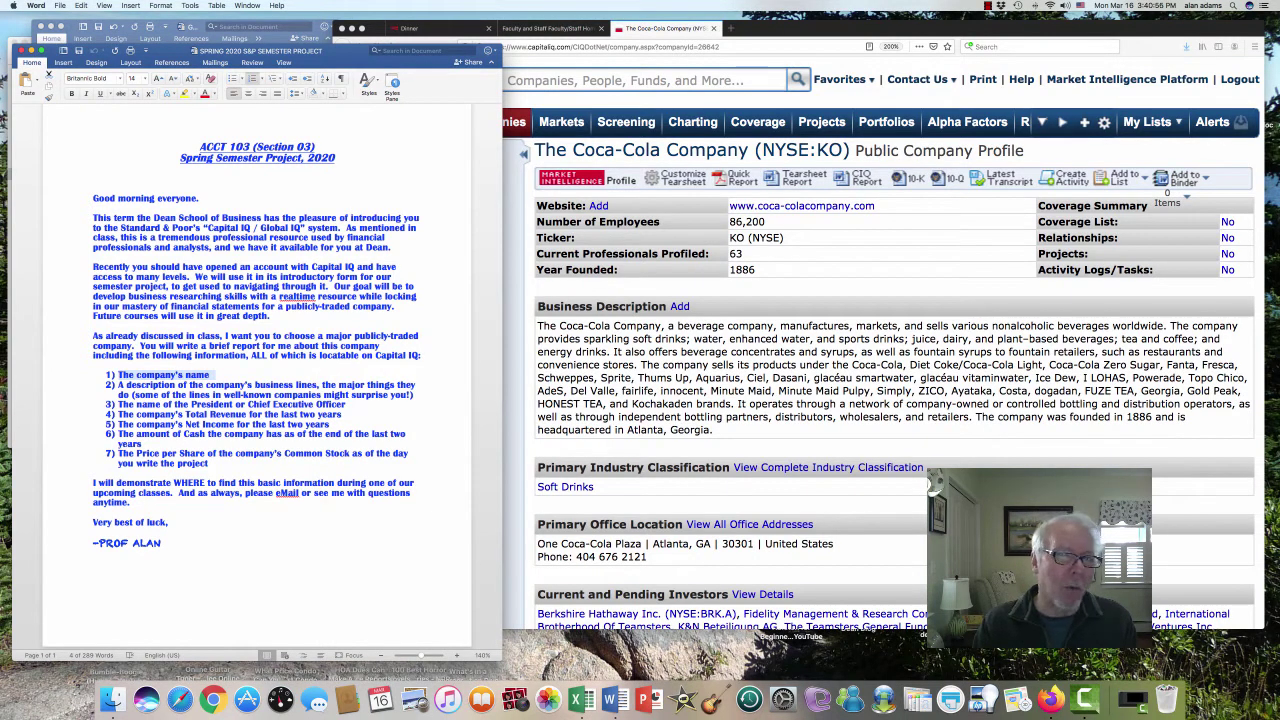
{"action": "left_click_drag", "start_coordinate": [118, 385], "coordinate": [416, 395]}
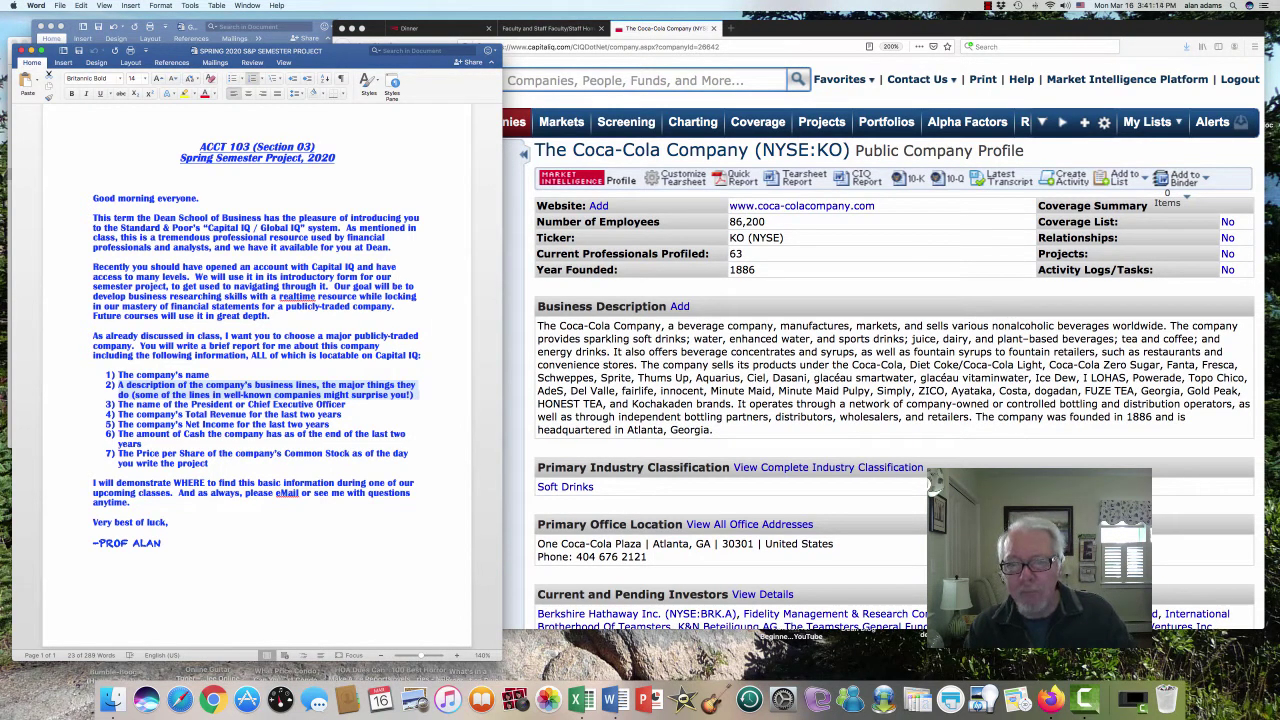
{"action": "key", "text": "super+Tab"}
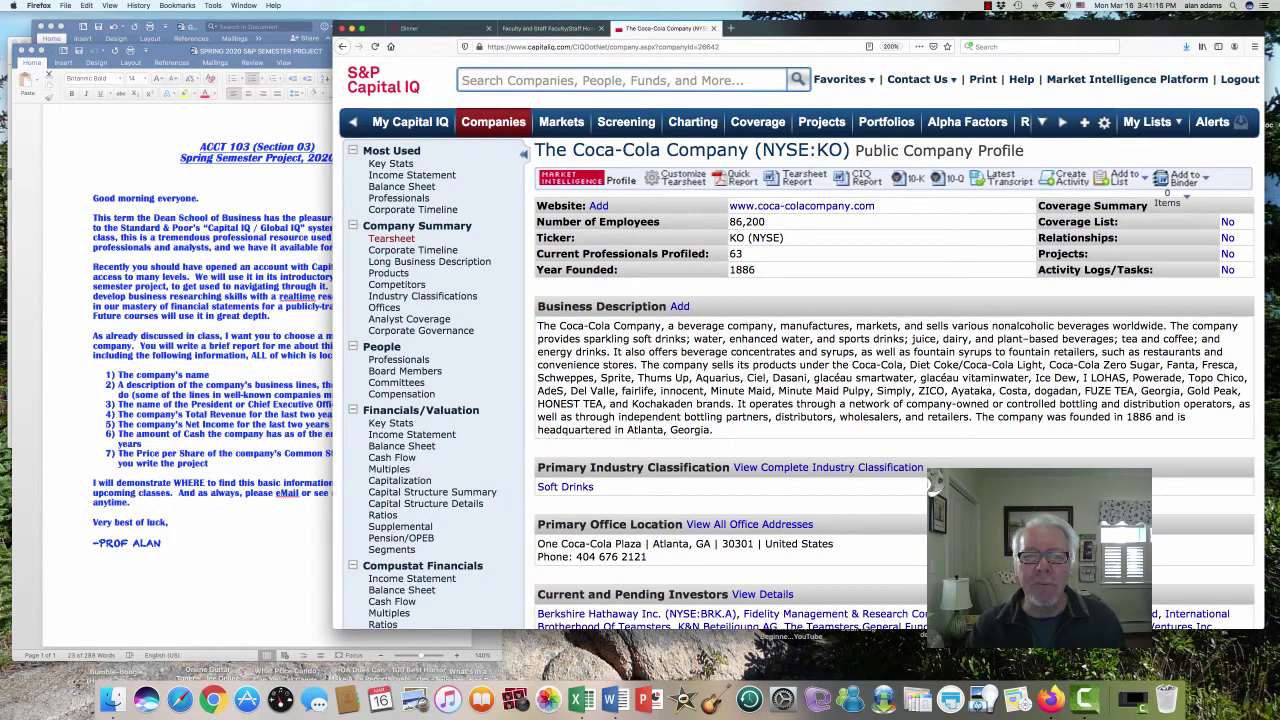
{"action": "left_click_drag", "start_coordinate": [537, 326], "coordinate": [712, 430]}
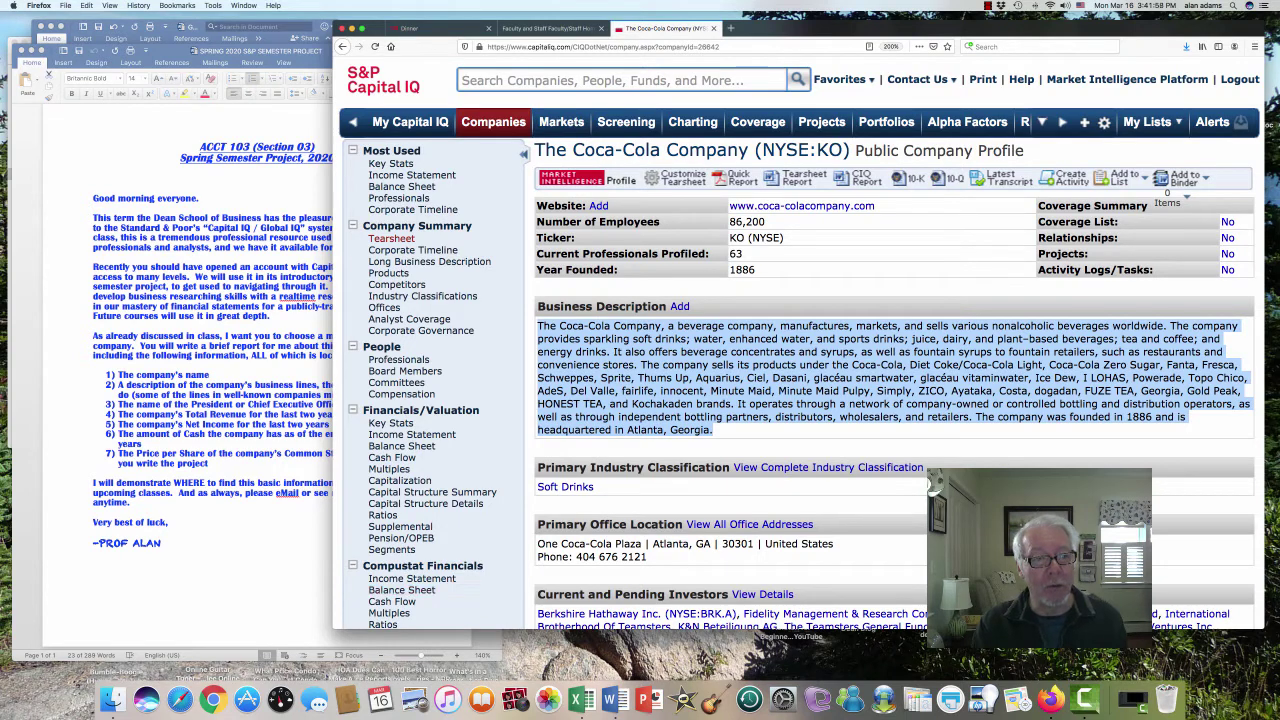
- Highlight the President or Chief Executive Officer requirement in Word and open Coca-Cola's Professionals page in Firefox
{"action": "left_click", "coordinate": [120, 405]}
{"action": "left_click_drag", "start_coordinate": [119, 405], "coordinate": [350, 405]}
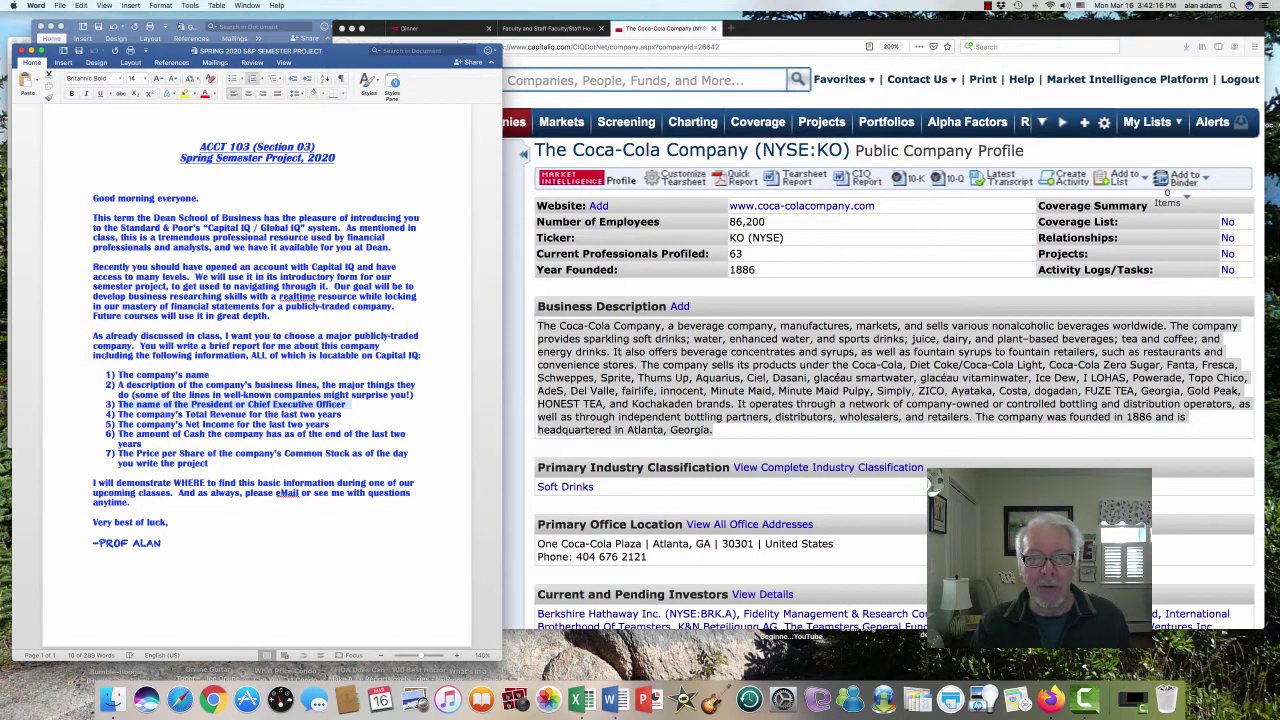
{"action": "left_click", "coordinate": [513, 371]}
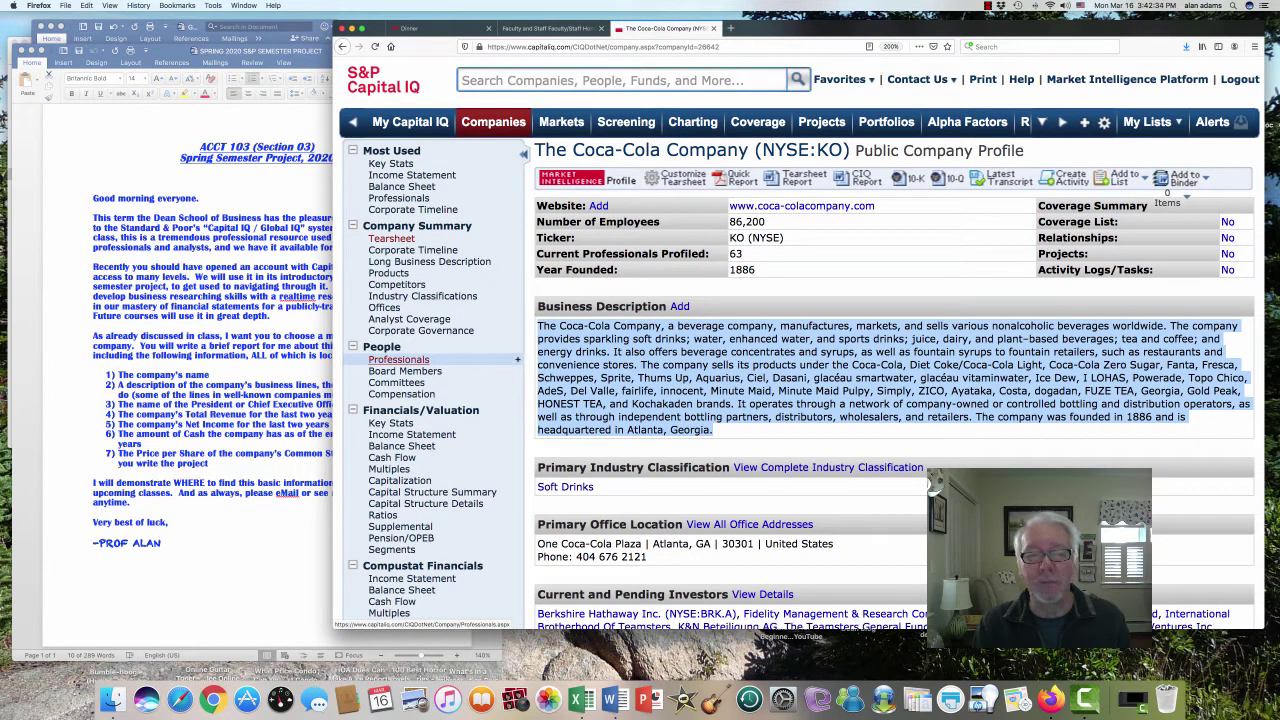
{"action": "left_click", "coordinate": [398, 359]}
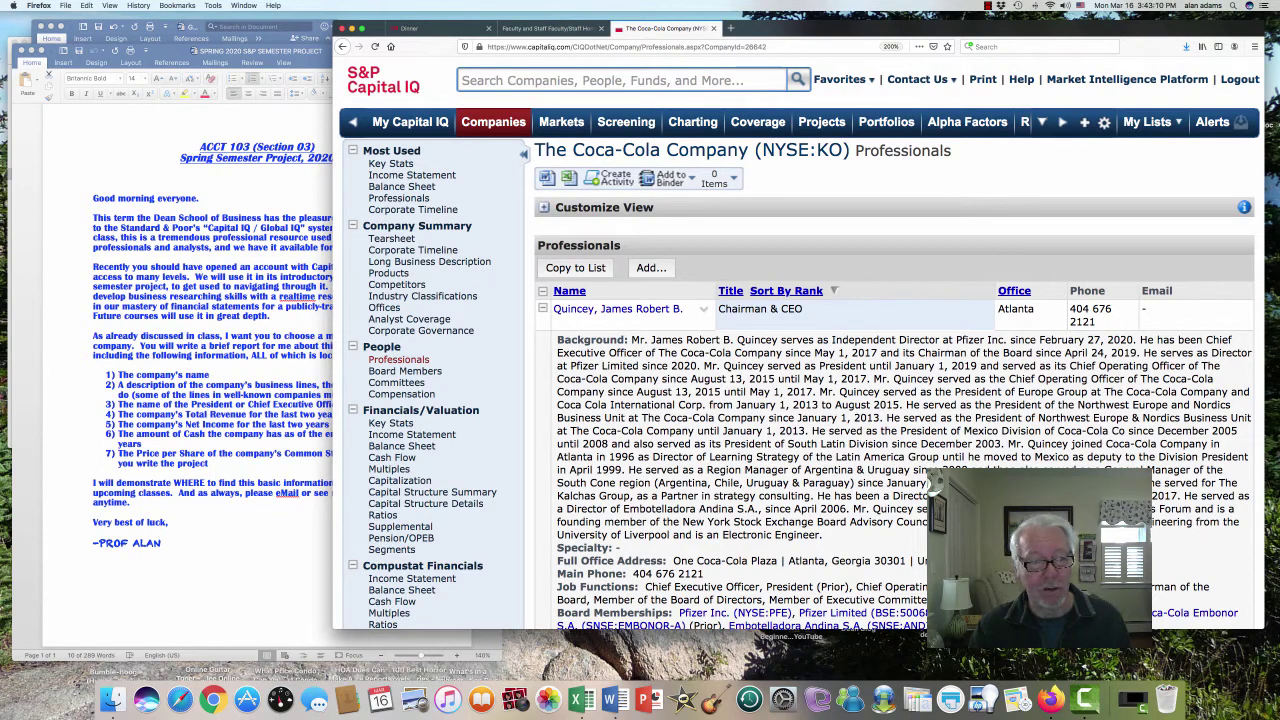
- Highlight the Total Revenue, Net Income and Cash requirements (items 4 to 6) in the Word project document
{"action": "left_click", "coordinate": [225, 414]}
{"action": "triple_click", "coordinate": [225, 414]}
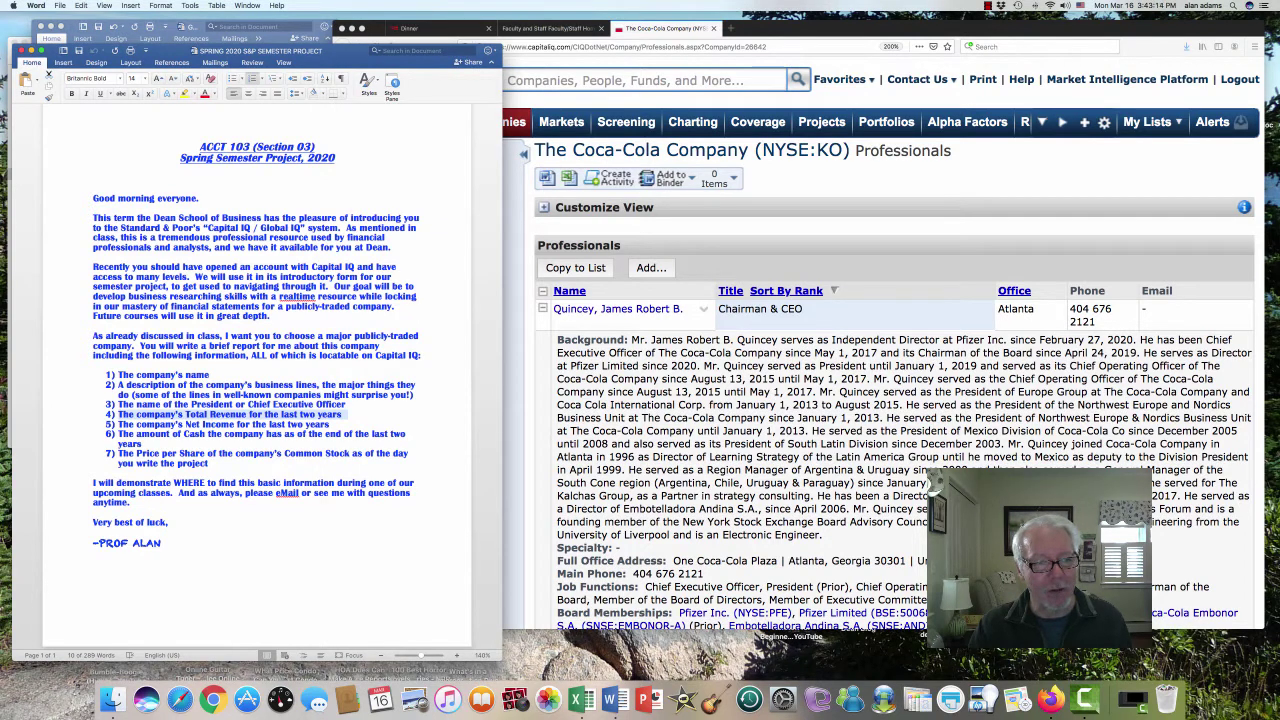
{"action": "left_click_drag", "start_coordinate": [225, 414], "coordinate": [225, 439]}
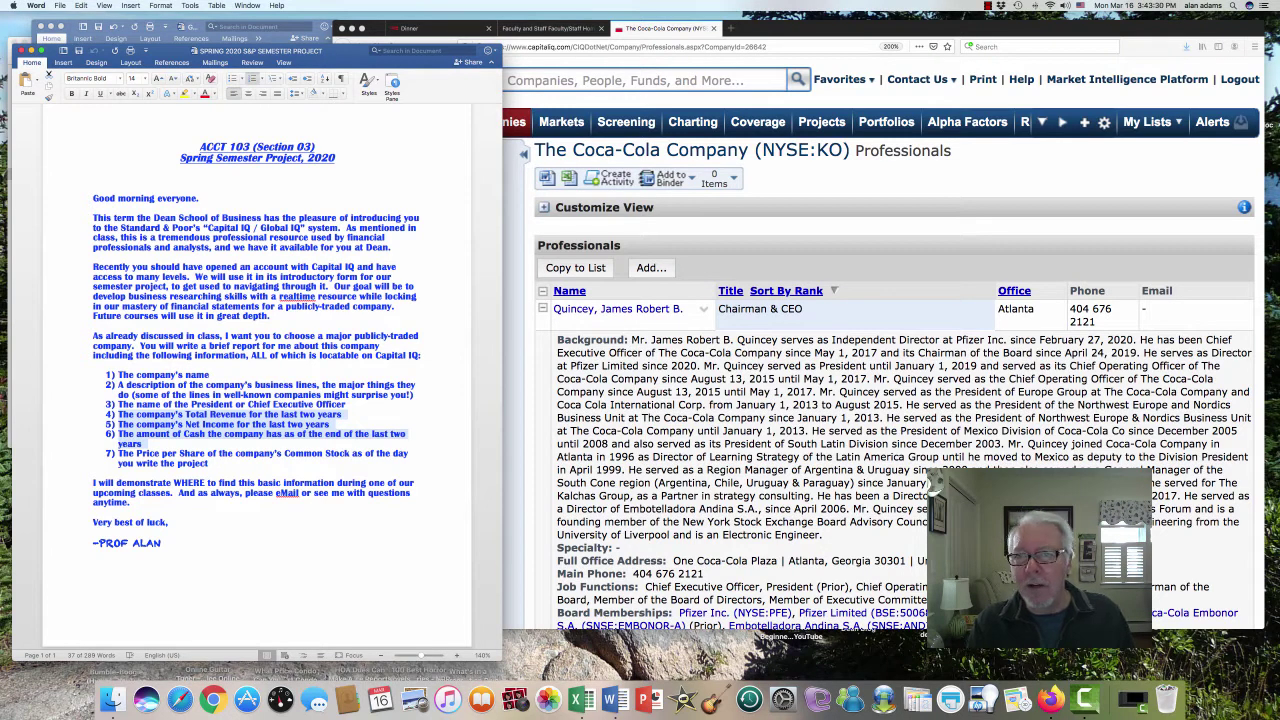
- Open Coca-Cola's Income Statement in Firefox, examine its annual figures and check them against the requirements in Word
{"action": "left_click", "coordinate": [762, 398]}
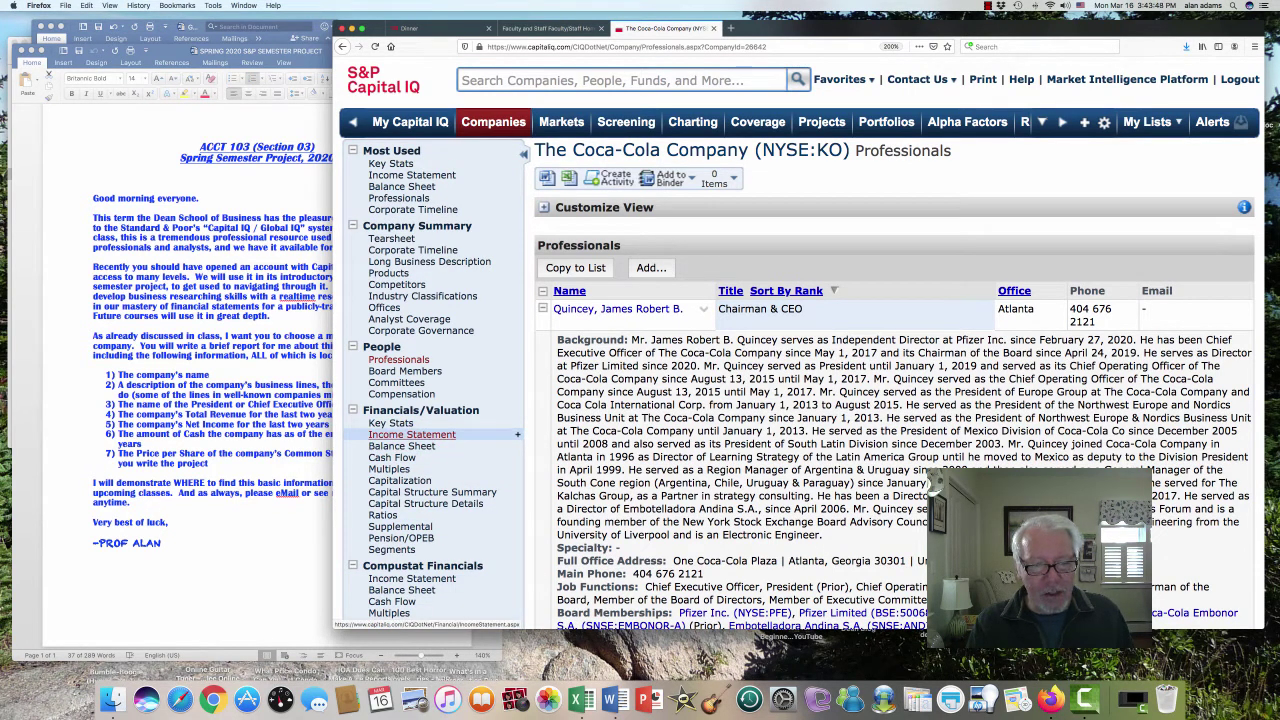
{"action": "left_click", "coordinate": [411, 434]}
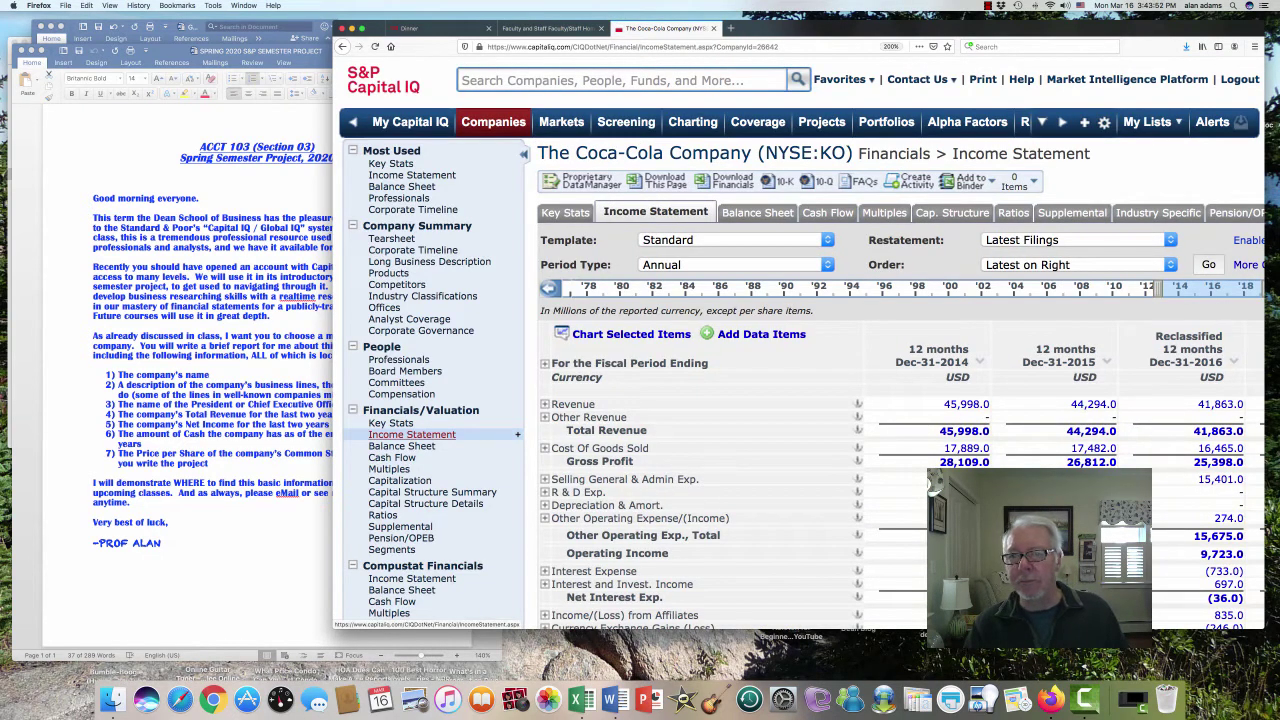
{"action": "scroll", "coordinate": [800, 350], "scroll_direction": "down", "scroll_amount": 4}
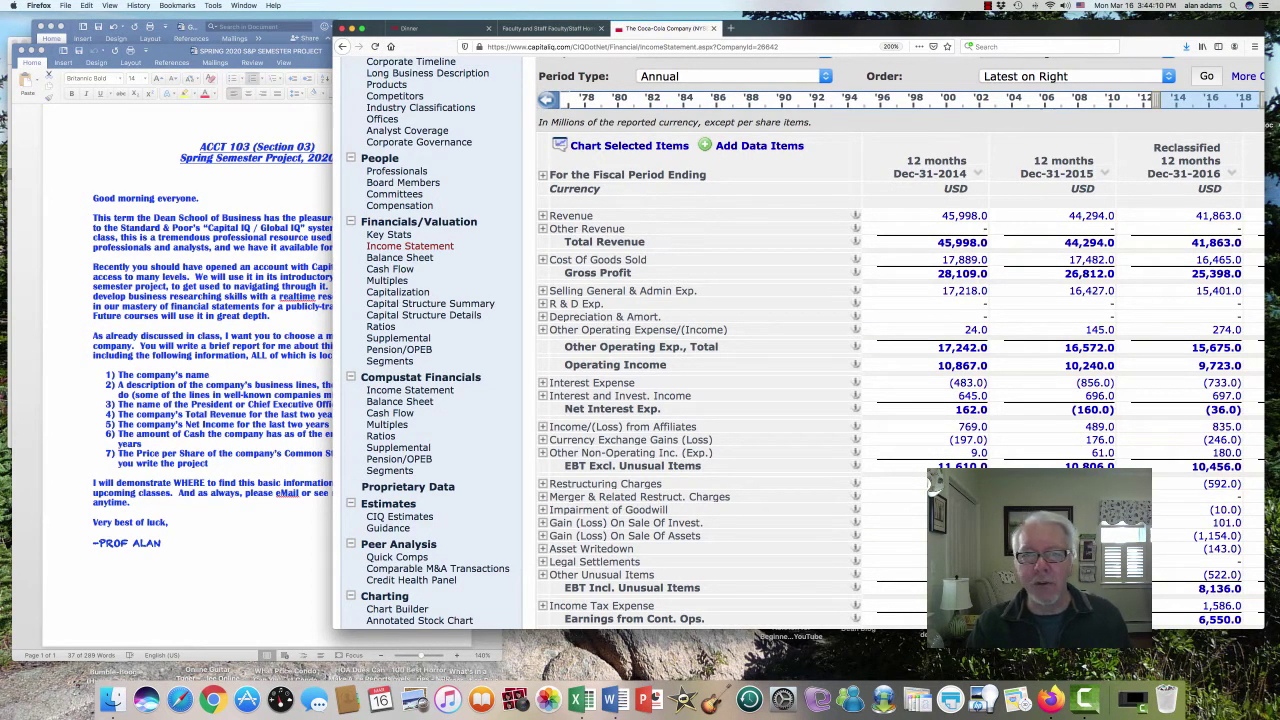
{"action": "scroll", "coordinate": [933, 483], "scroll_direction": "up", "scroll_amount": 1}
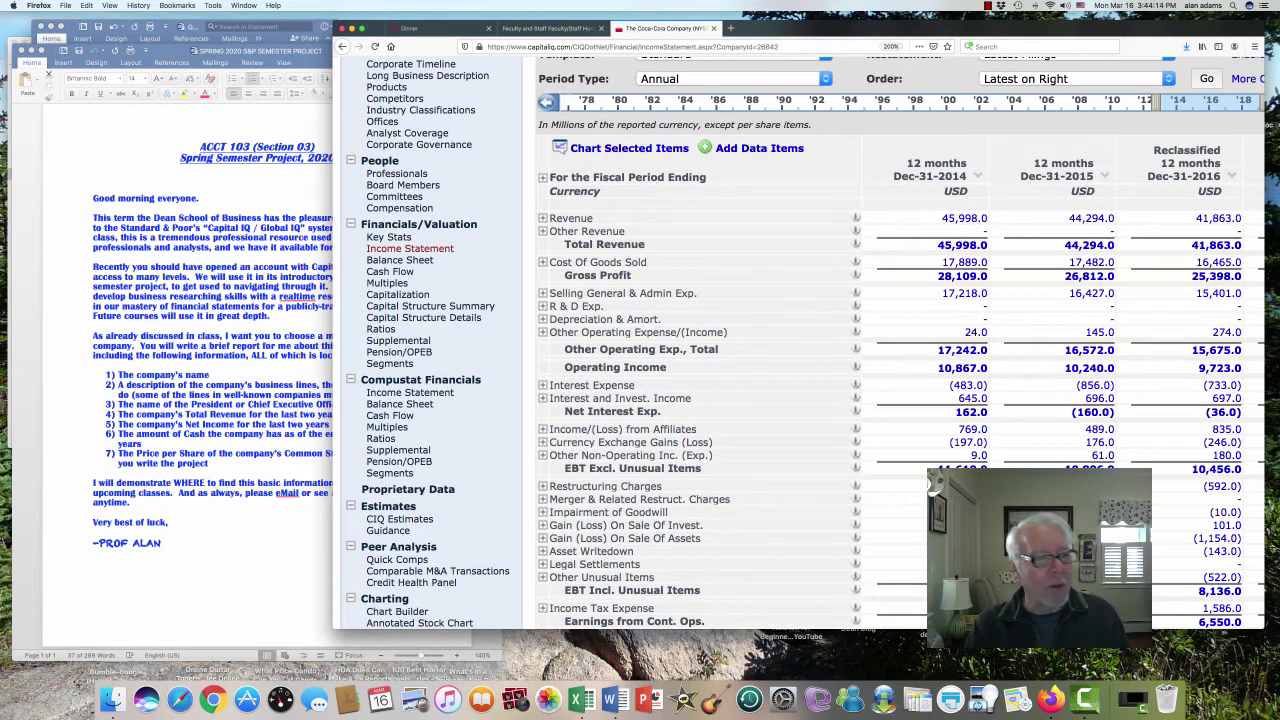
{"action": "left_click", "coordinate": [225, 440]}
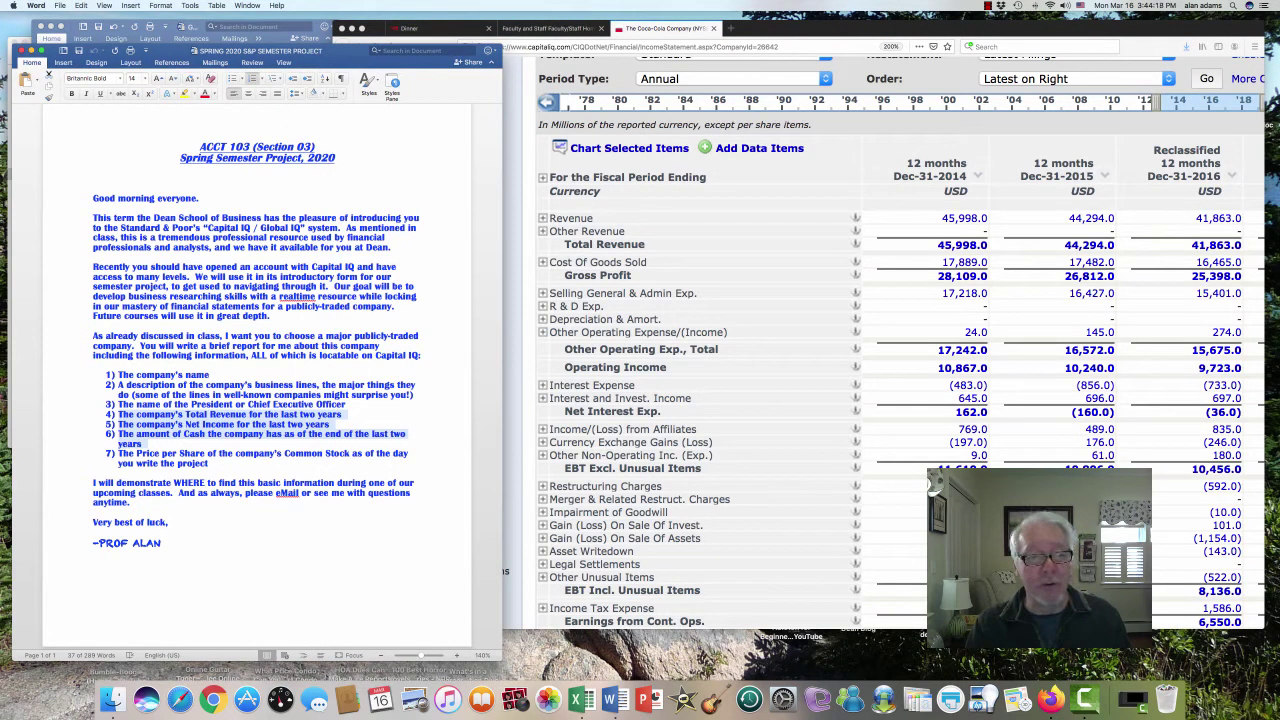
- Highlight the Total Revenue label in Coca-Cola's Income Statement in Firefox
{"action": "scroll", "coordinate": [884, 344], "scroll_direction": "right", "scroll_amount": 10}
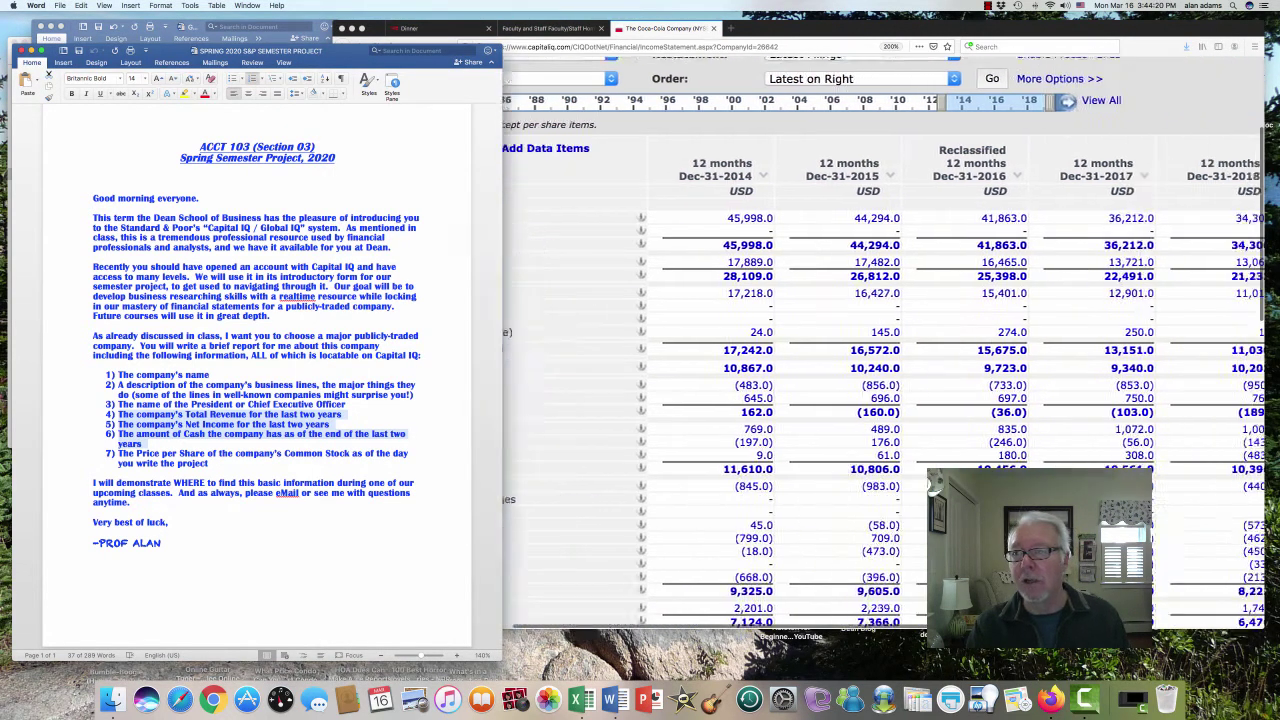
{"action": "scroll", "coordinate": [884, 344], "scroll_direction": "left", "scroll_amount": 5}
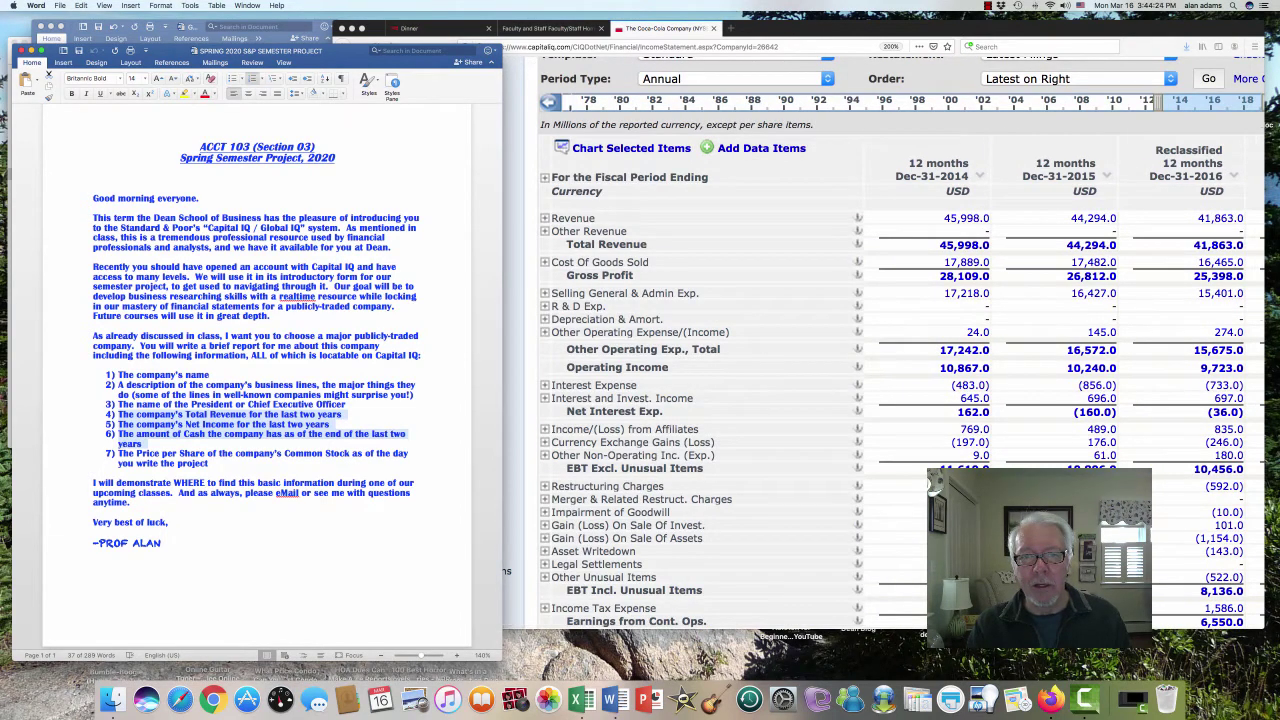
{"action": "left_click", "coordinate": [932, 484]}
{"action": "left_click_drag", "start_coordinate": [567, 245], "coordinate": [647, 245]}
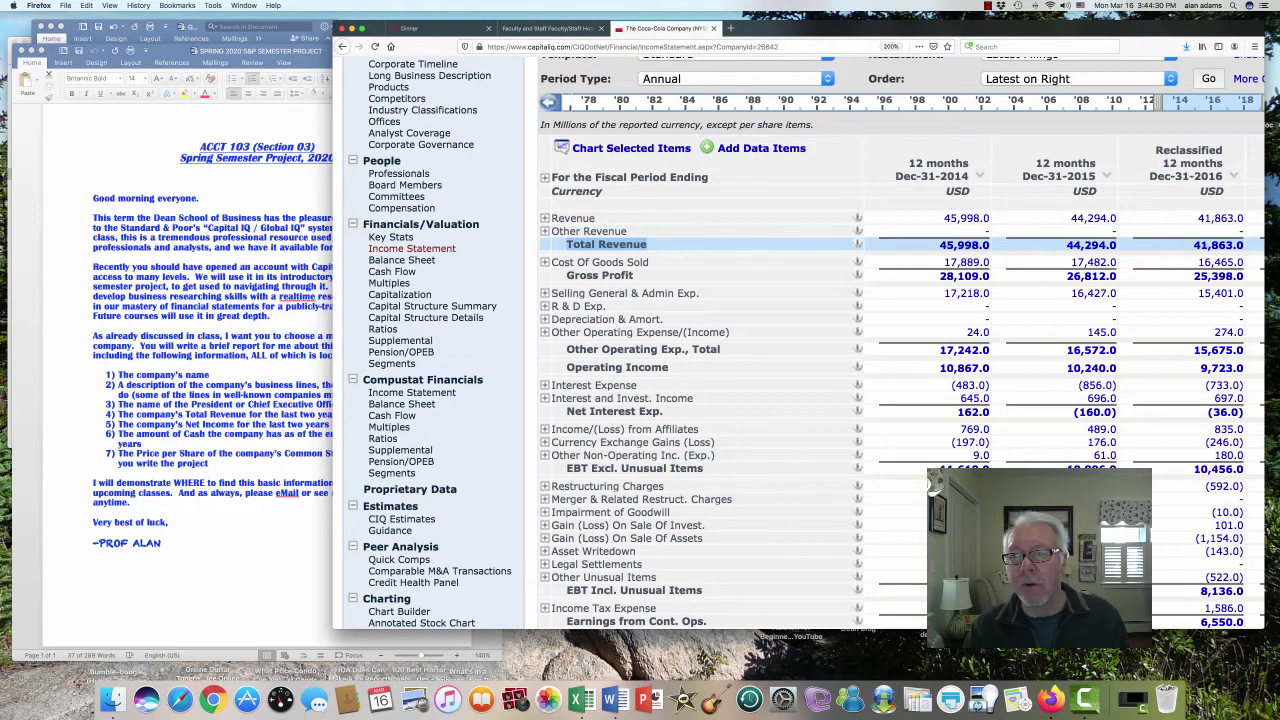
- Highlight the "Millions of the reported currency" note and the USD label of the Dec-31-2014 column
{"action": "scroll", "coordinate": [931, 484], "scroll_direction": "right", "scroll_amount": 3}
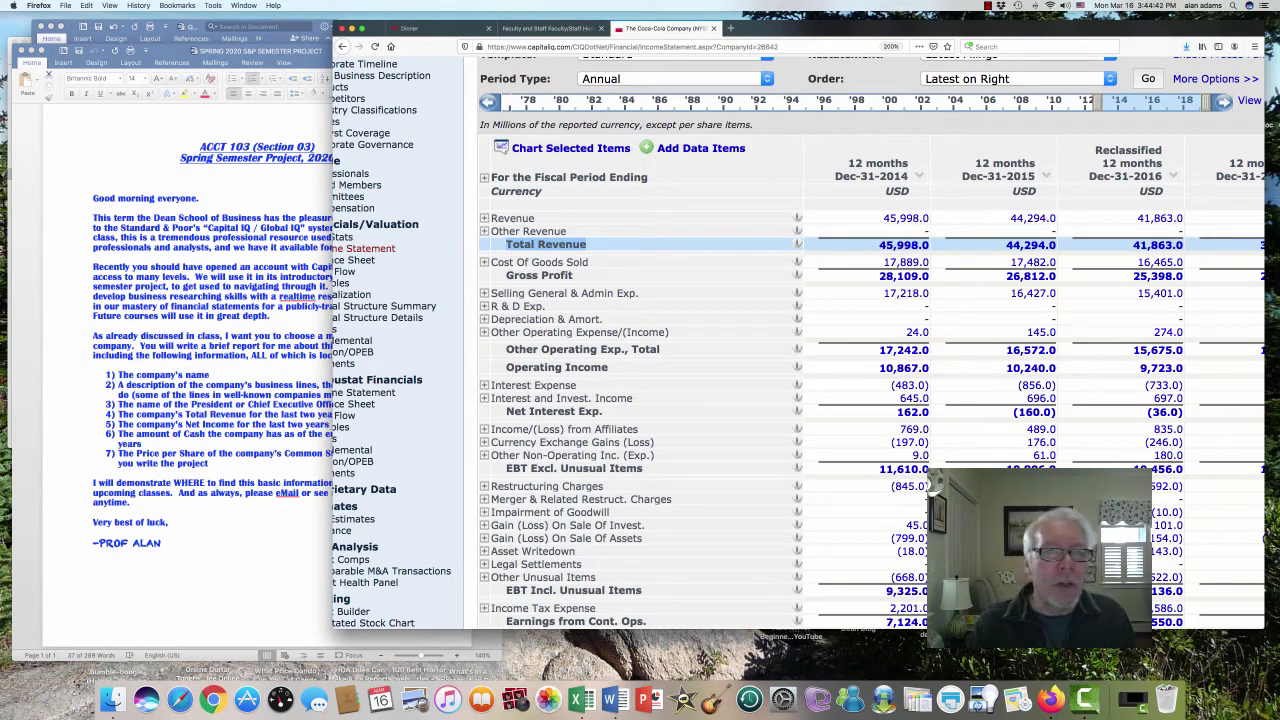
{"action": "left_click_drag", "start_coordinate": [492, 124], "coordinate": [640, 124]}
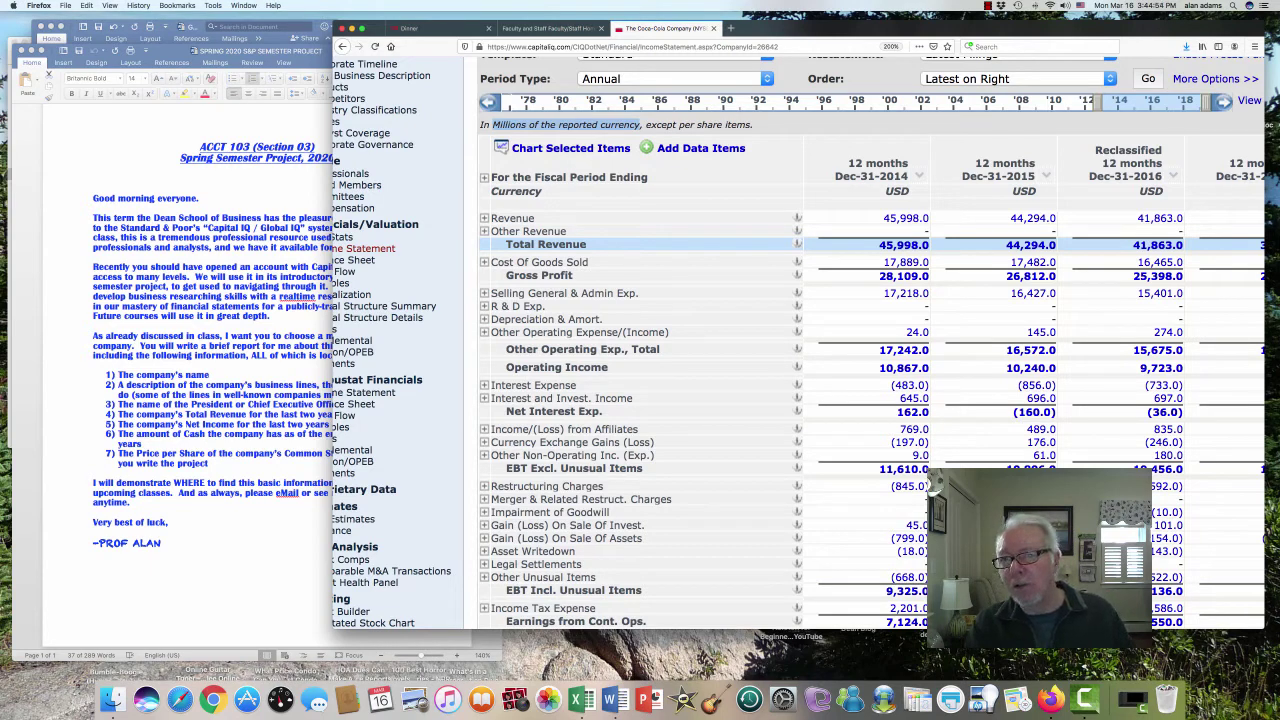
{"action": "left_click_drag", "start_coordinate": [884, 191], "coordinate": [914, 191]}
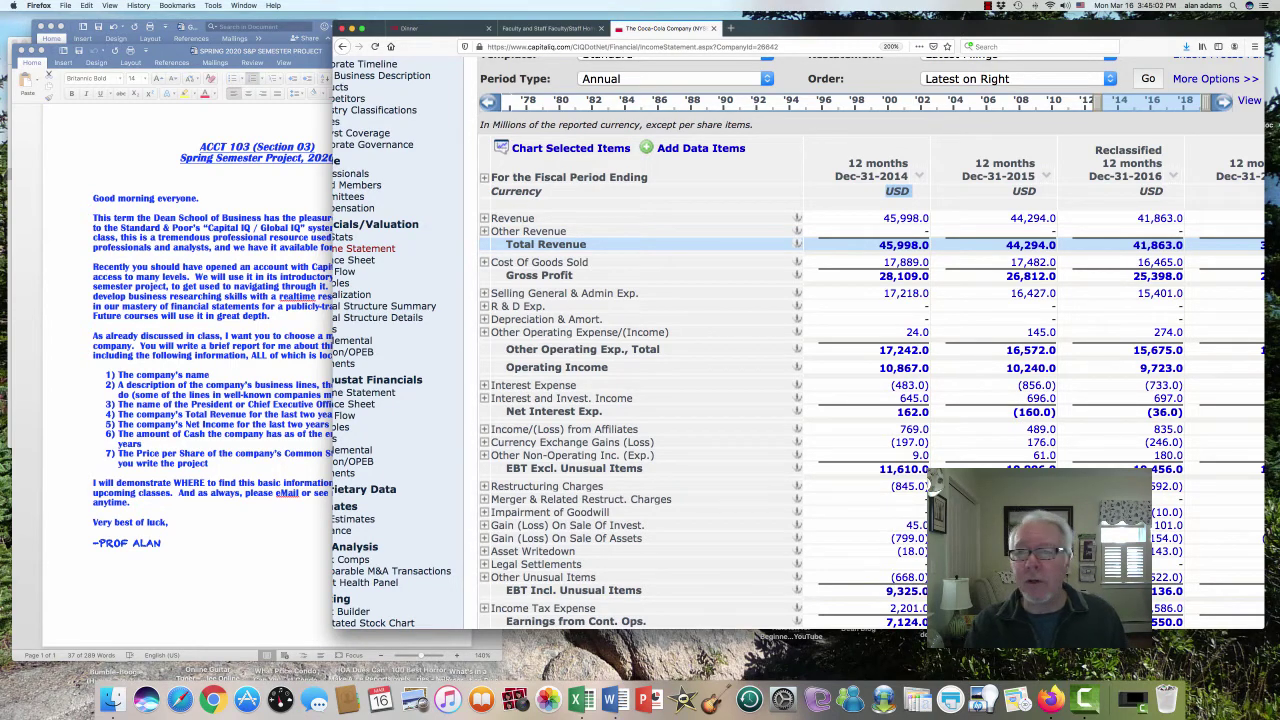
- Clear the USD highlight and examine Total Revenue across the annual columns through Dec-31-2019
{"action": "scroll", "coordinate": [930, 484], "scroll_direction": "right", "scroll_amount": 6}
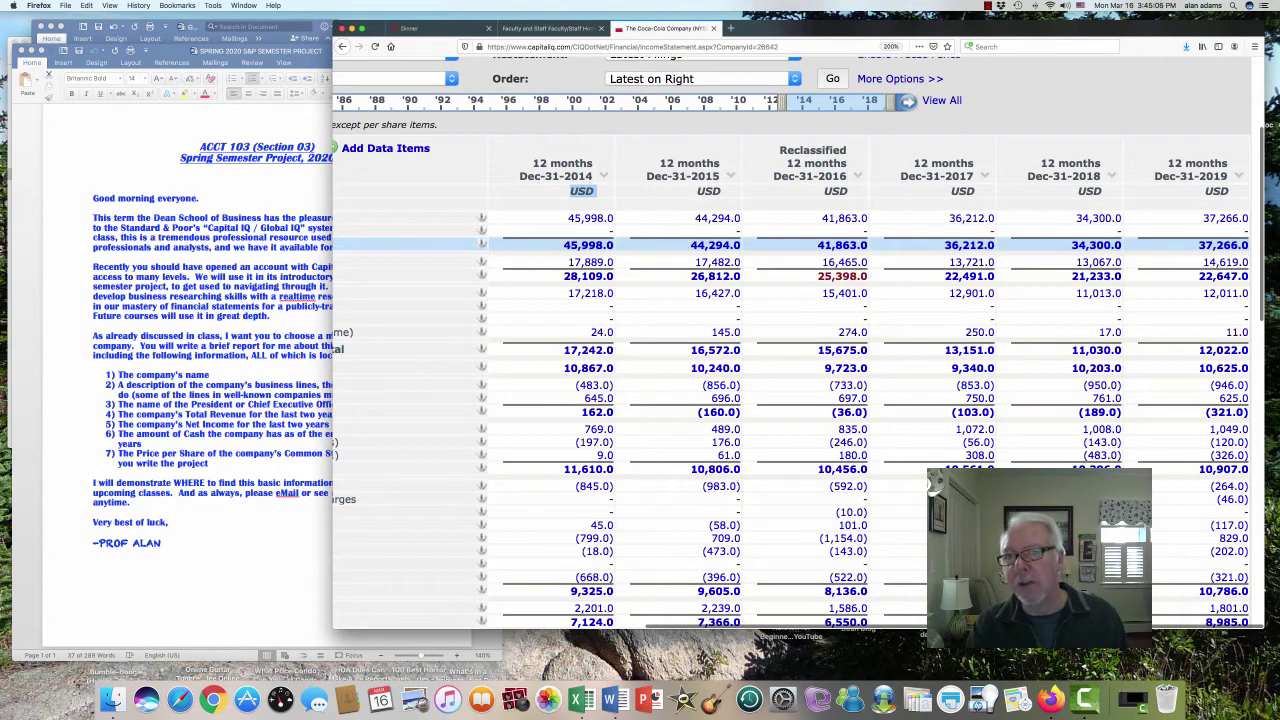
{"action": "mouse_move", "coordinate": [848, 294]}
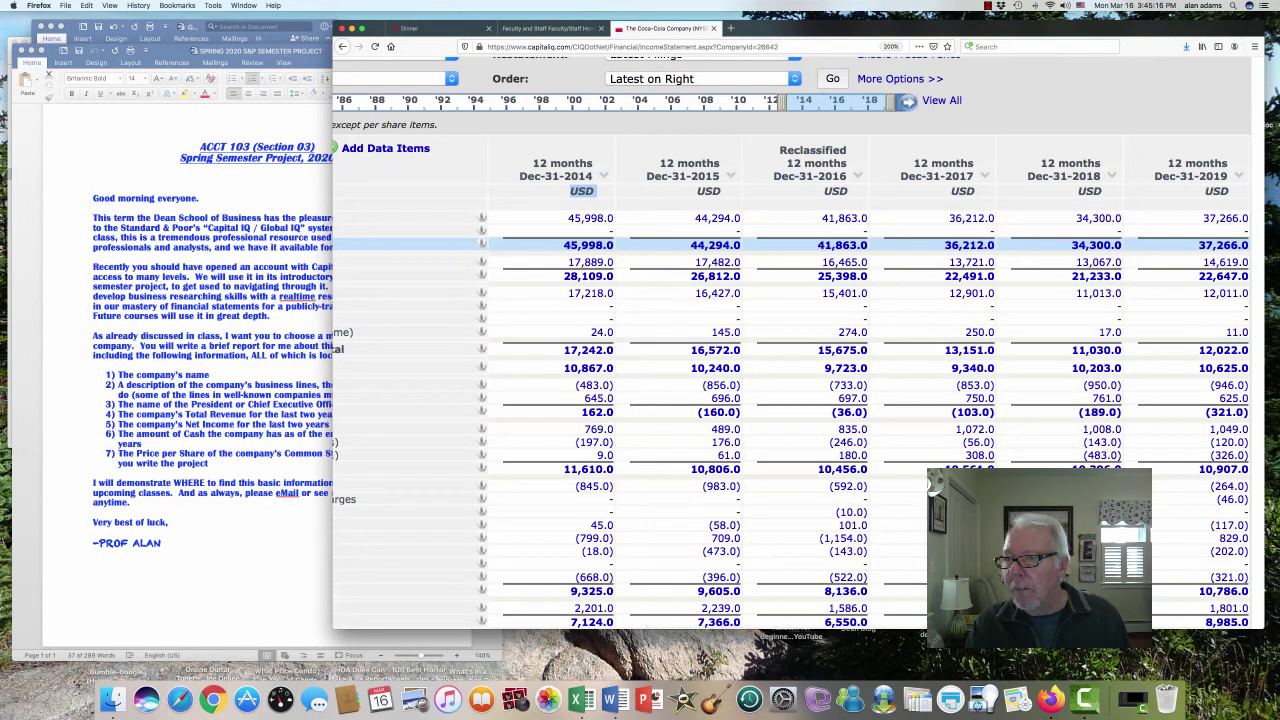
{"action": "left_click", "coordinate": [582, 191]}
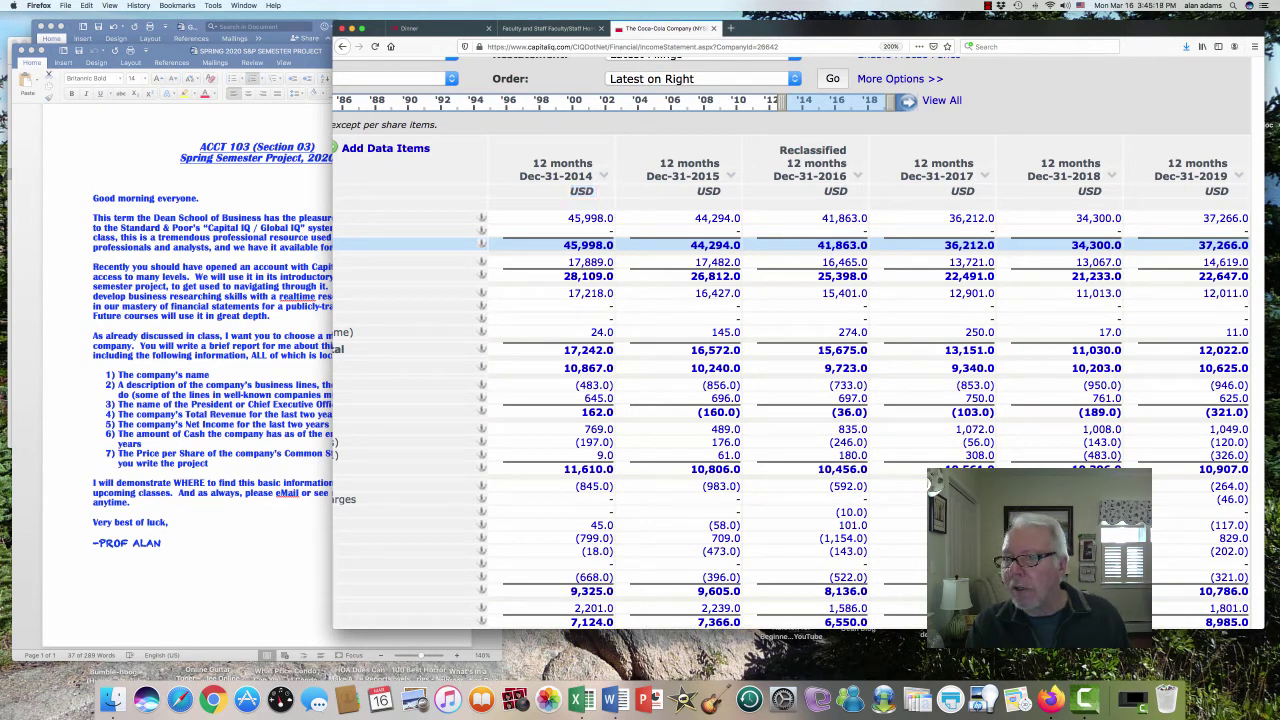
{"action": "mouse_move", "coordinate": [1092, 248]}
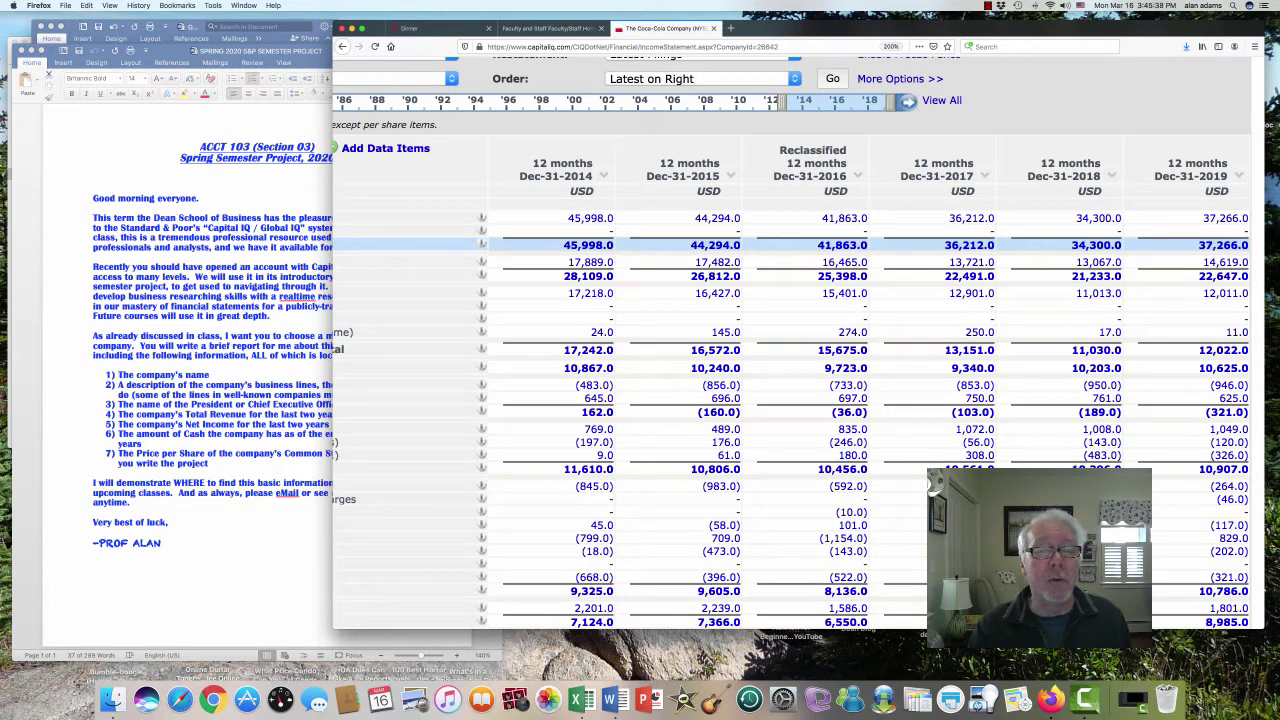
{"action": "scroll", "coordinate": [800, 340], "scroll_direction": "left", "scroll_amount": 5}
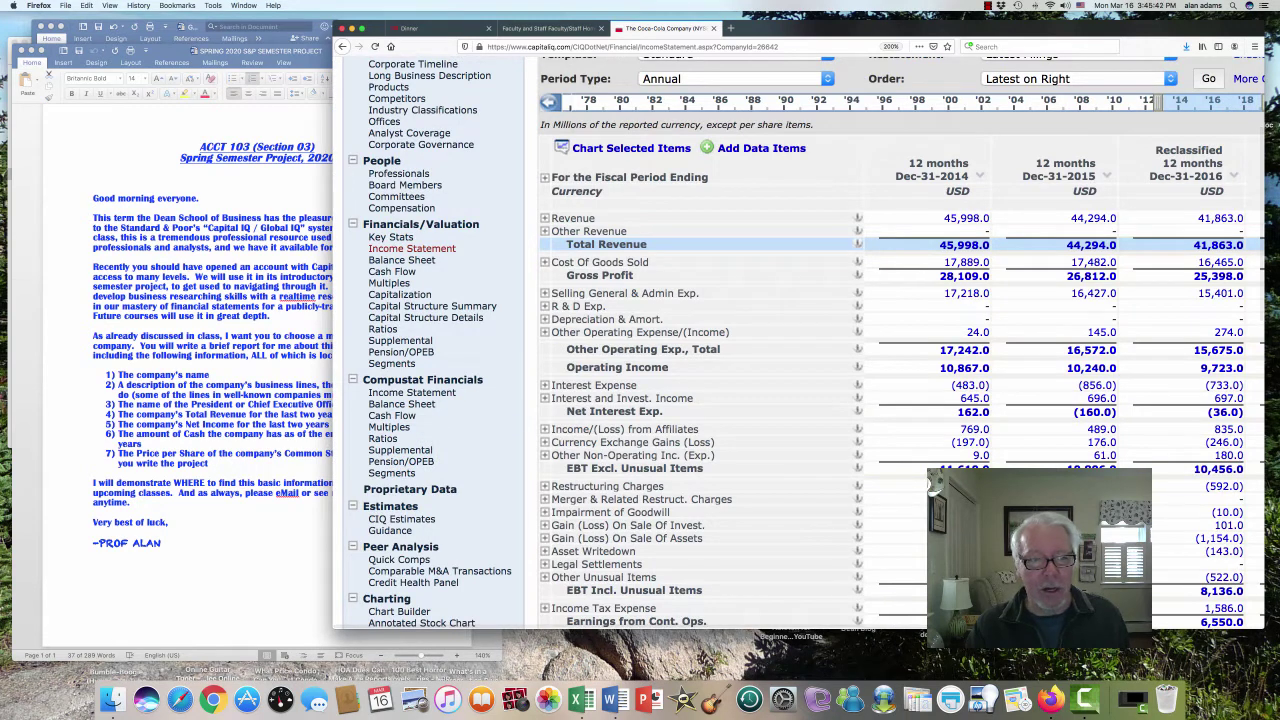
- Highlight the Net Income requirement (item 5) in Word and the Net Income label in the Income Statement in Firefox
{"action": "left_click", "coordinate": [262, 440]}
{"action": "left_click", "coordinate": [85, 424]}
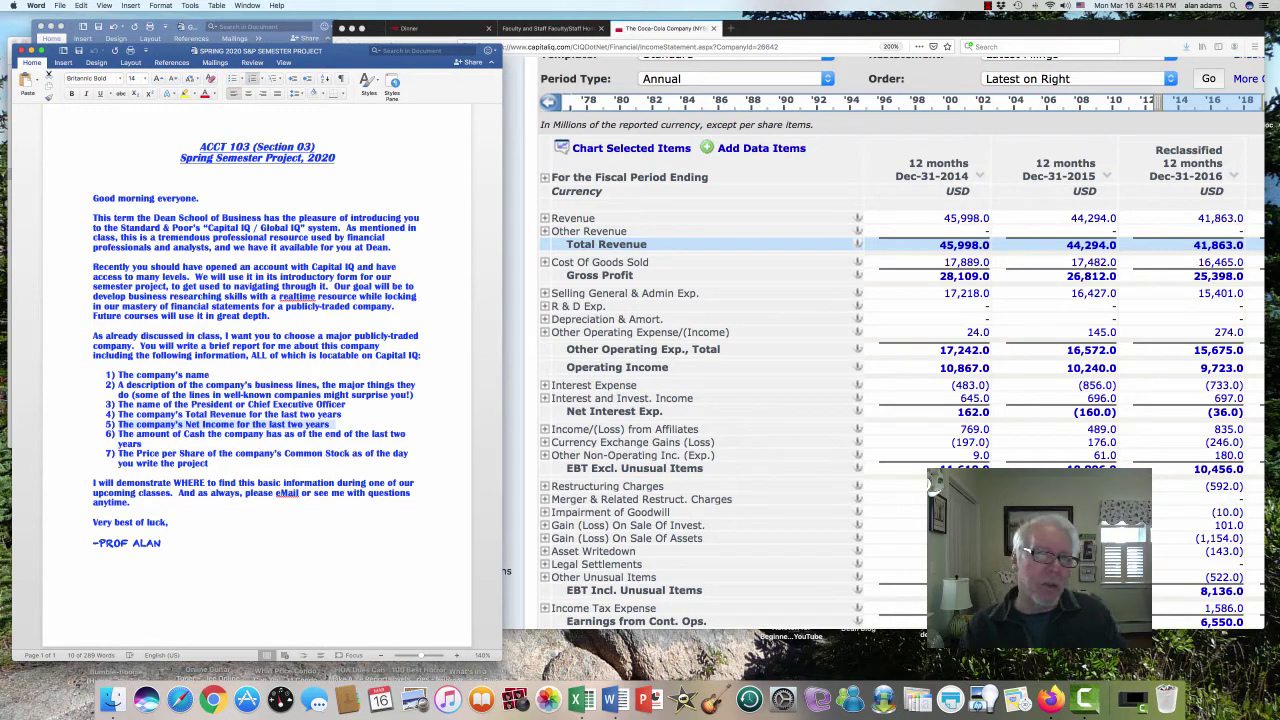
{"action": "scroll", "coordinate": [885, 344], "scroll_direction": "down", "scroll_amount": 10}
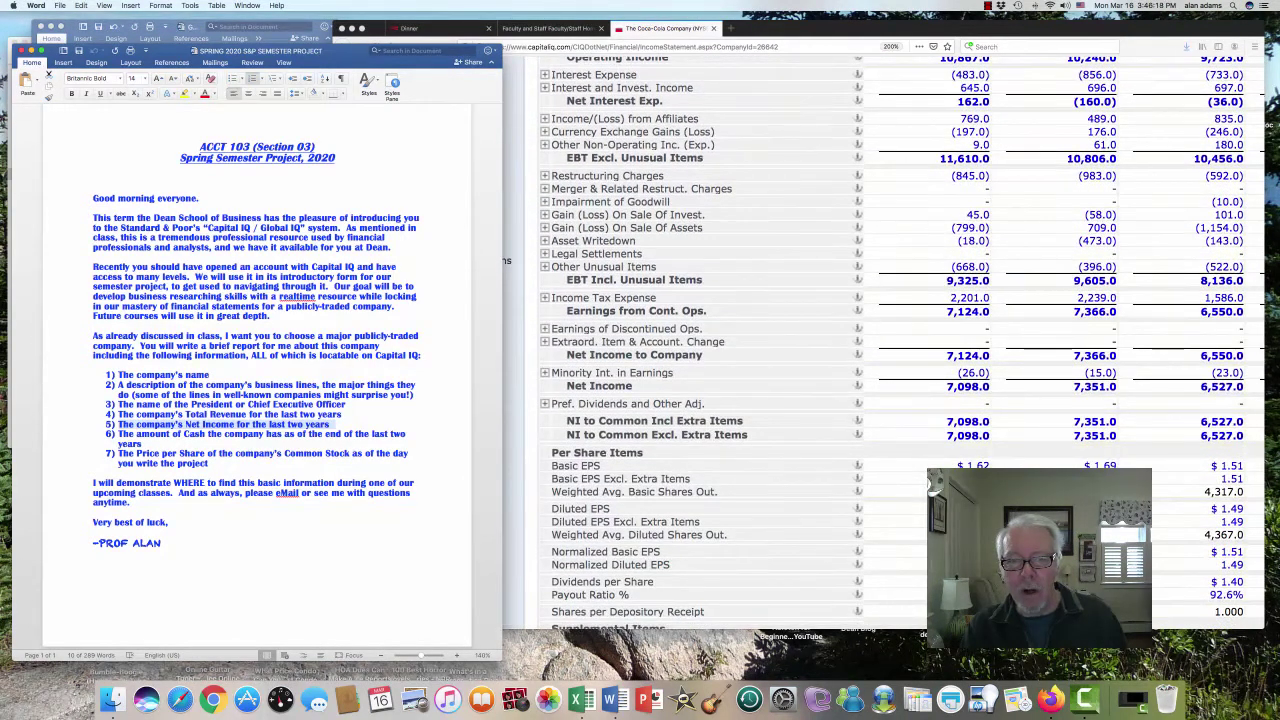
{"action": "left_click", "coordinate": [885, 344]}
{"action": "left_click_drag", "start_coordinate": [632, 386], "coordinate": [566, 386]}
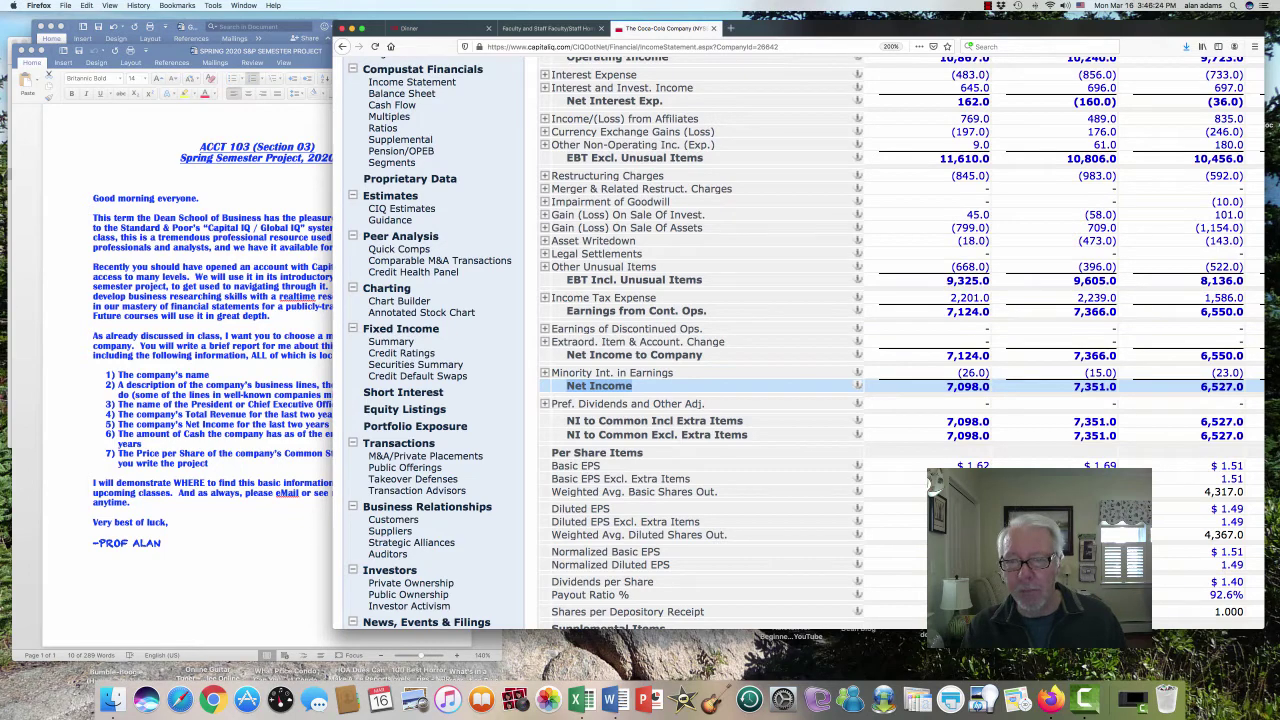
- Examine the Net Income figures across the annual columns through Dec-31-2019 in the Income Statement
{"action": "scroll", "coordinate": [798, 344], "scroll_direction": "right", "scroll_amount": 5}
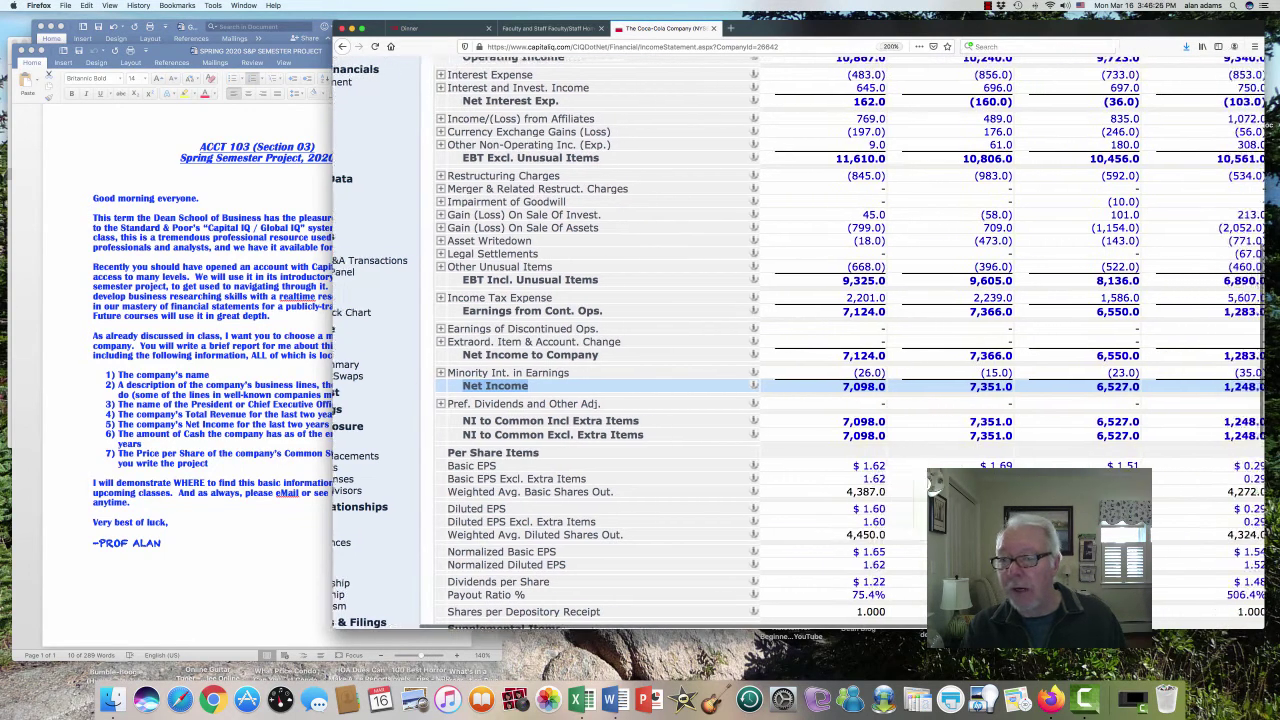
{"action": "scroll", "coordinate": [845, 386], "scroll_direction": "right", "scroll_amount": 10}
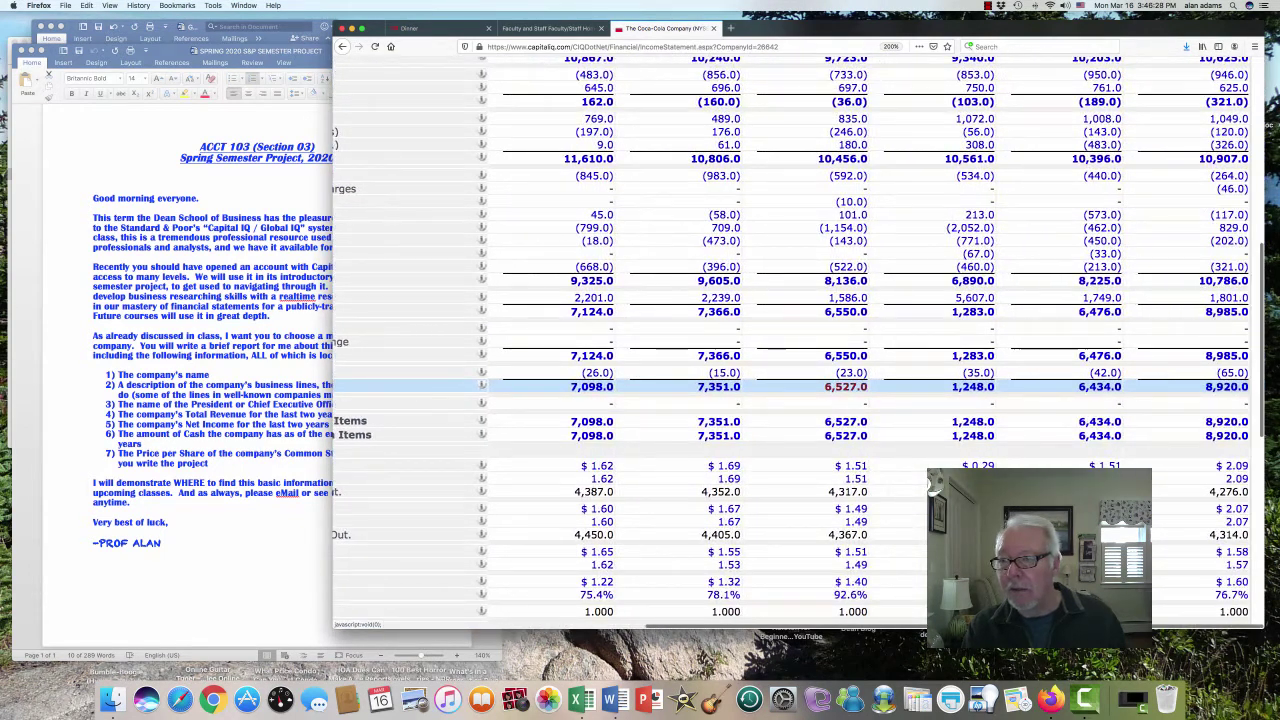
{"action": "scroll", "coordinate": [931, 484], "scroll_direction": "down", "scroll_amount": 1}
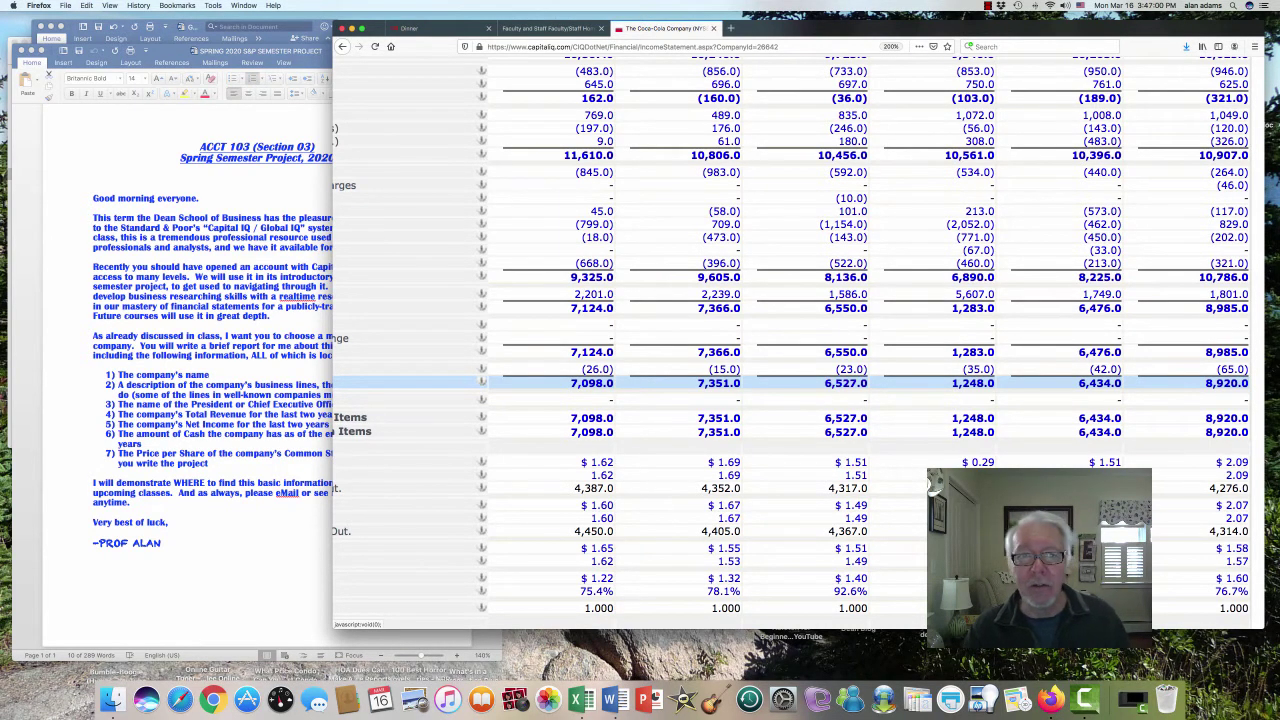
{"action": "scroll", "coordinate": [798, 343], "scroll_direction": "left", "scroll_amount": 5}
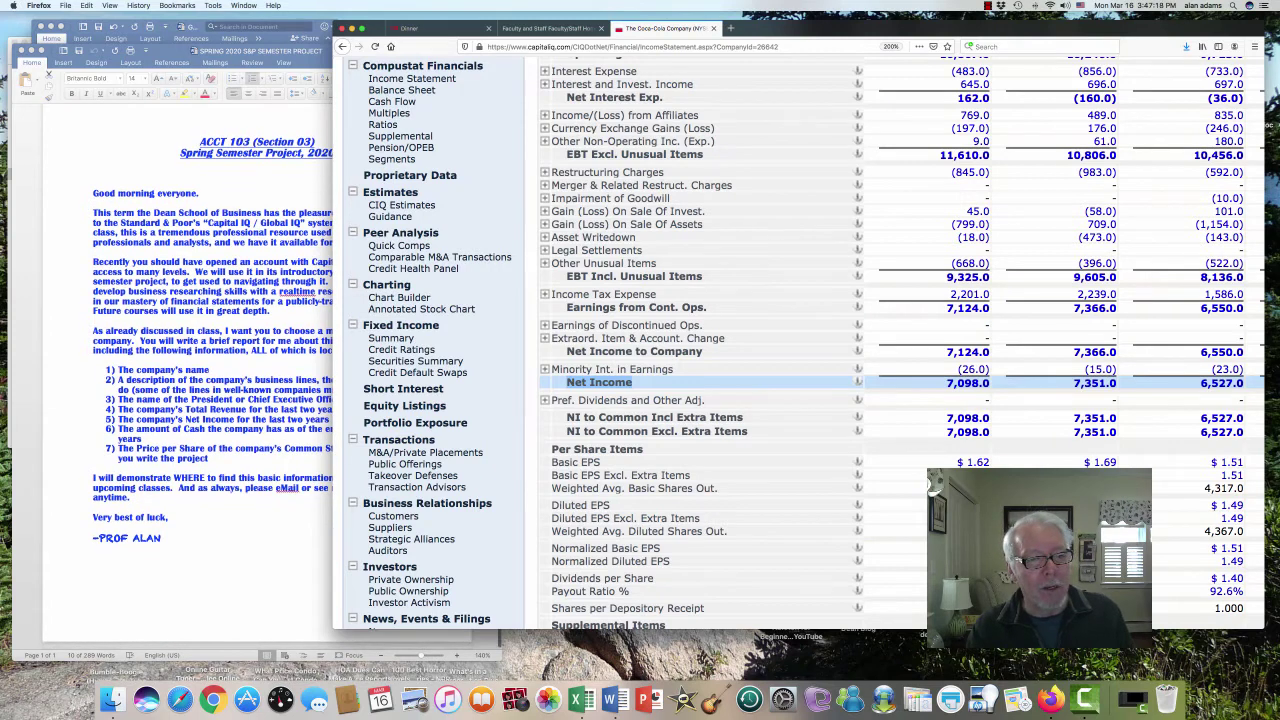
- Switch to Word and highlight the full Cash requirement (item 6) in the project document
{"action": "key", "text": "super+Tab"}
{"action": "left_click", "coordinate": [82, 429]}
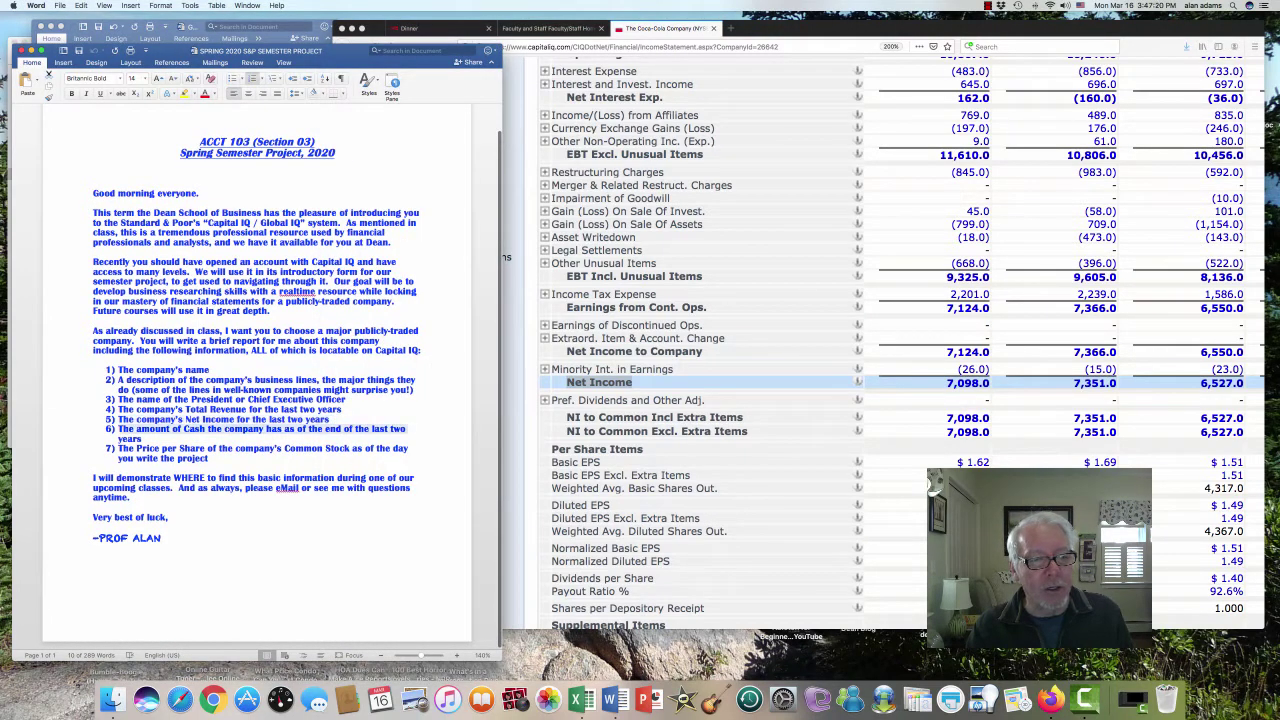
{"action": "key", "text": "shift+Down"}
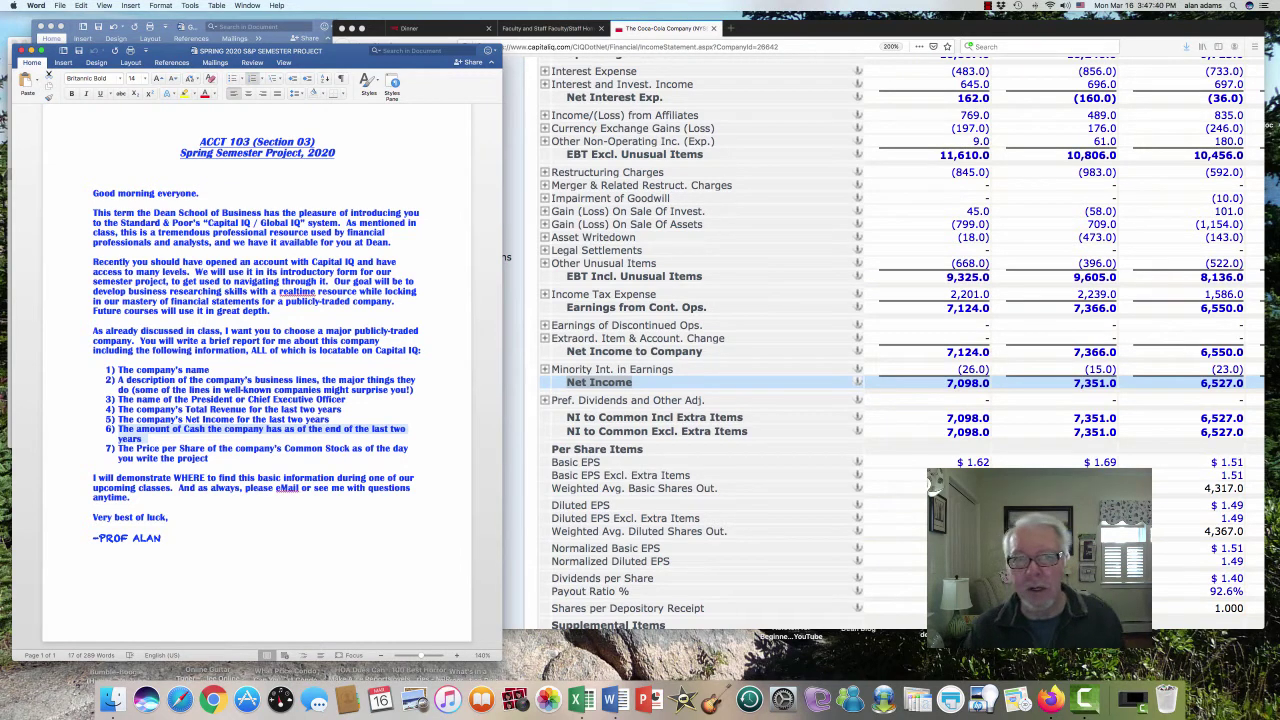
- Switch to Firefox, open Coca-Cola's Balance Sheet and bring its assets section into view
{"action": "left_click", "coordinate": [933, 483]}
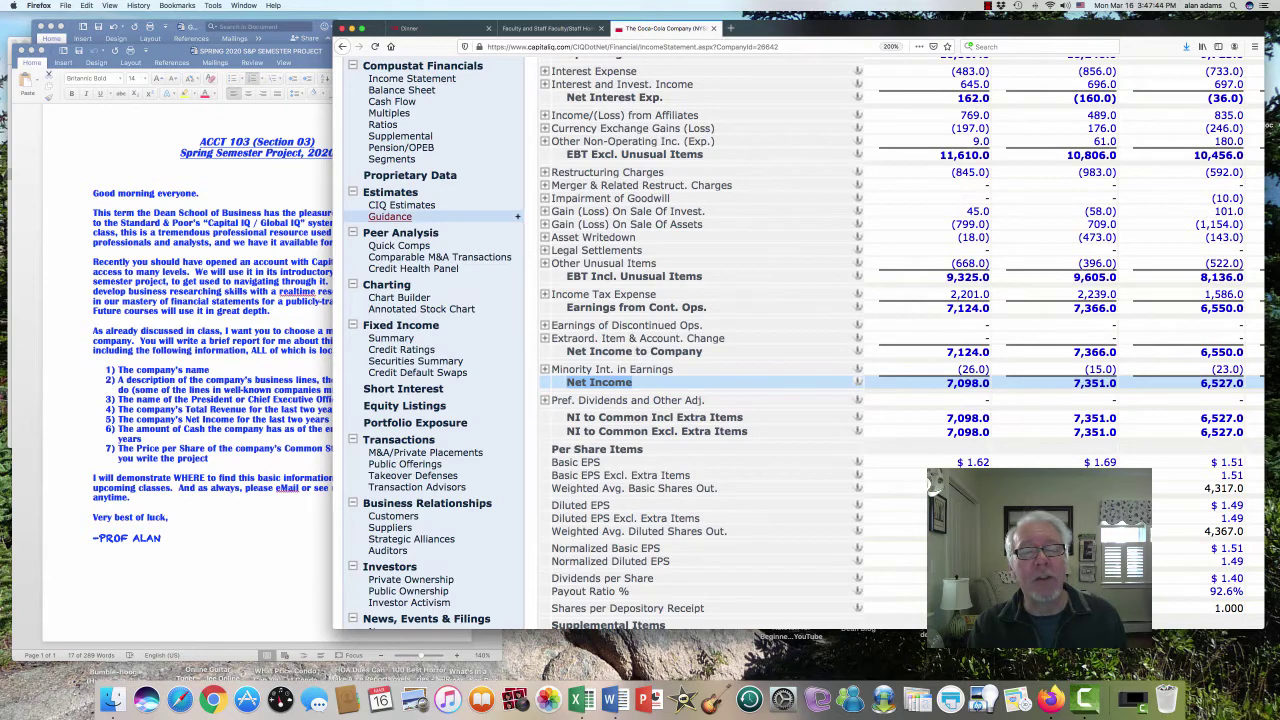
{"action": "scroll", "coordinate": [934, 482], "scroll_direction": "up", "scroll_amount": 5}
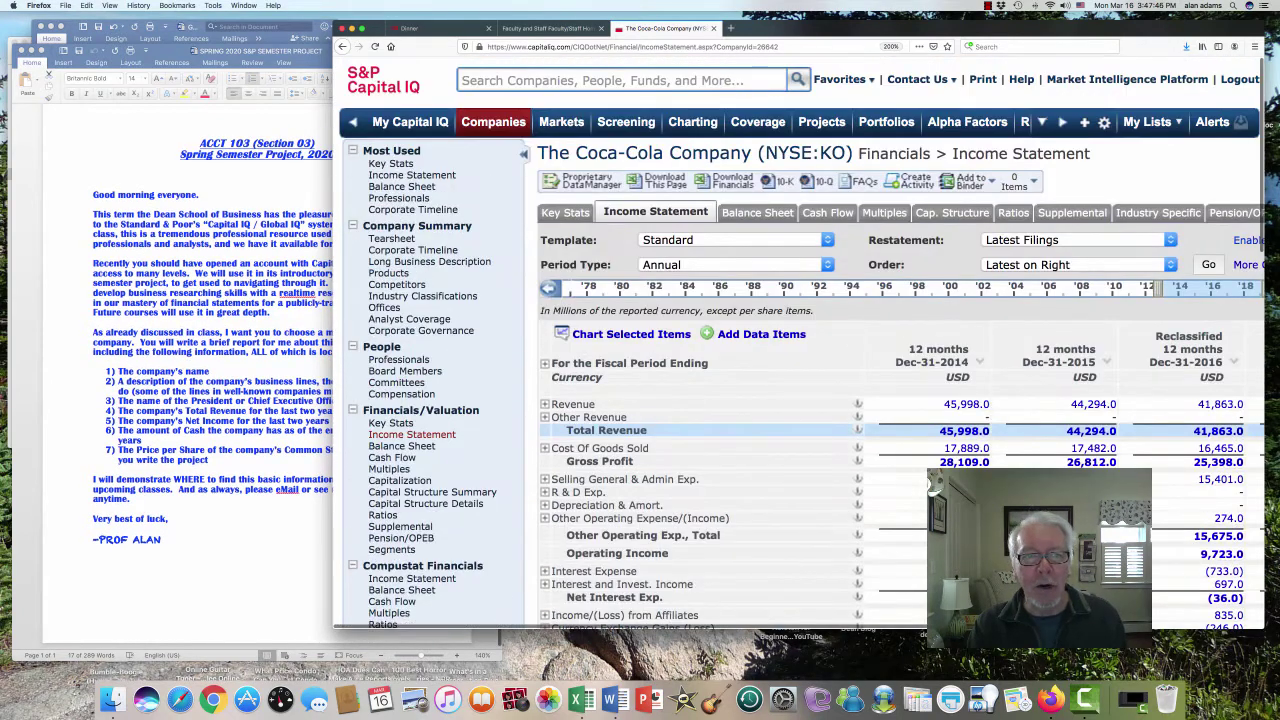
{"action": "mouse_move", "coordinate": [409, 124]}
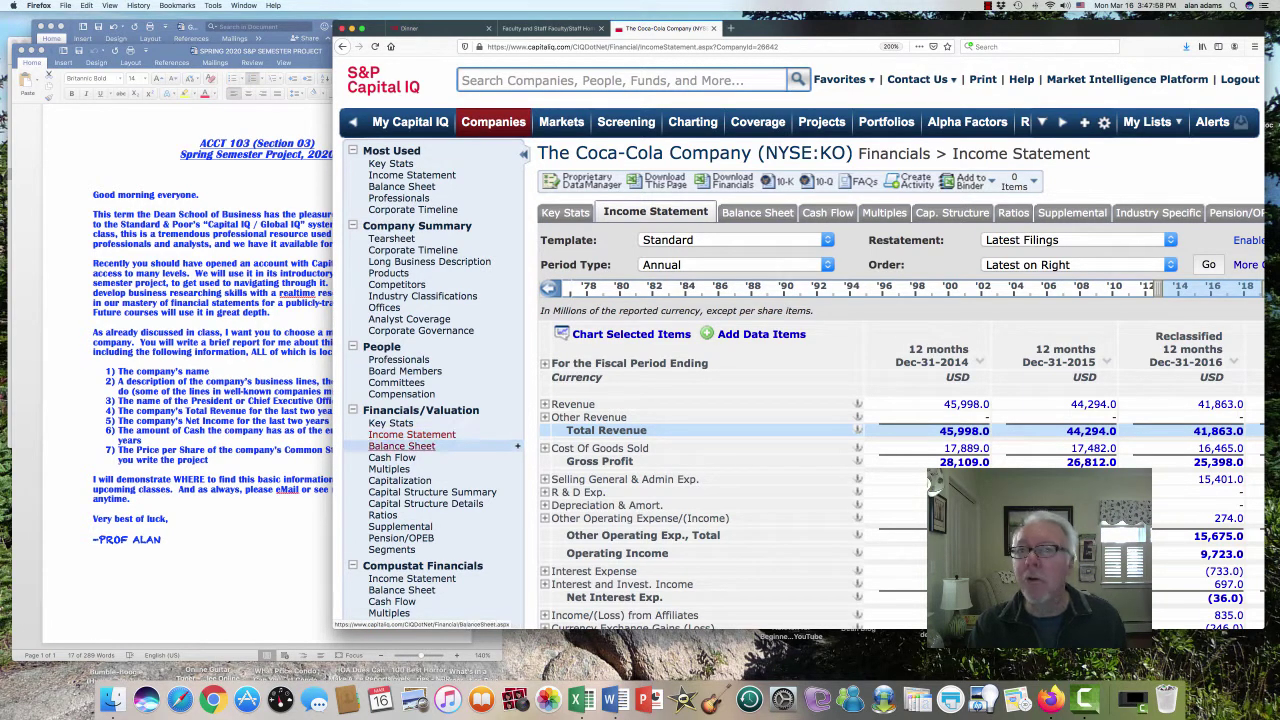
{"action": "left_click", "coordinate": [400, 446]}
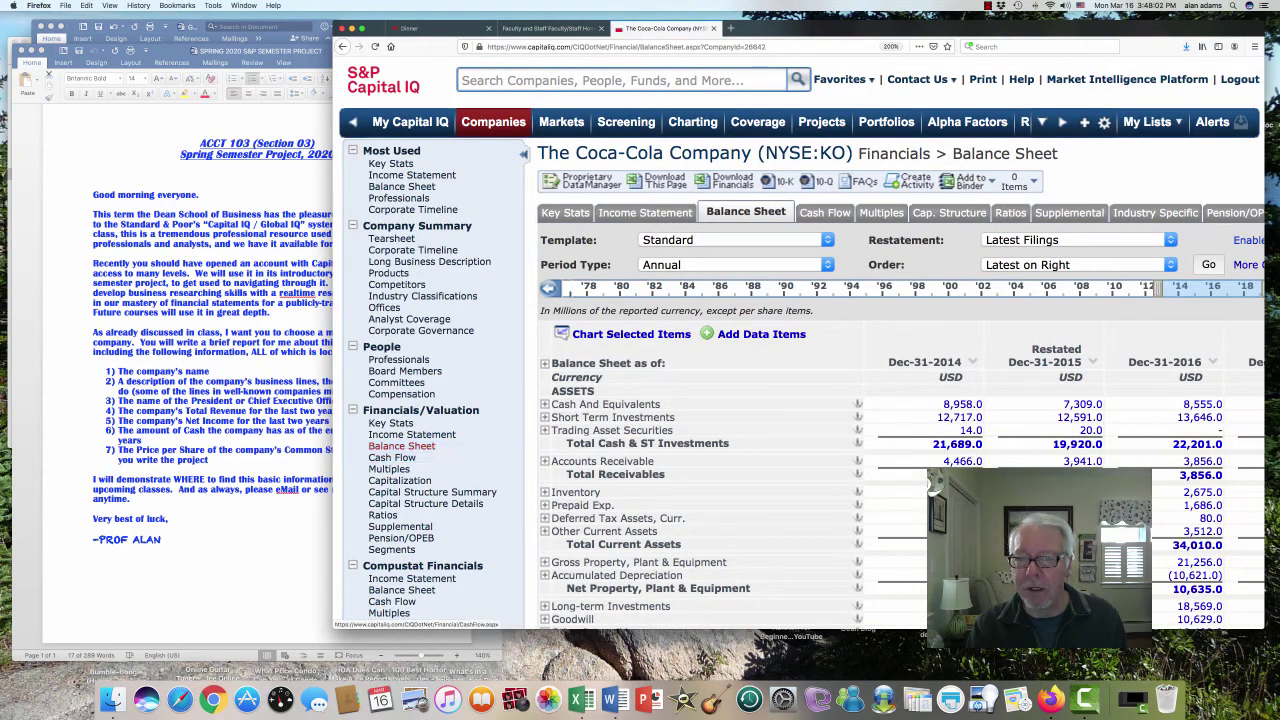
{"action": "scroll", "coordinate": [933, 484], "scroll_direction": "down", "scroll_amount": 4}
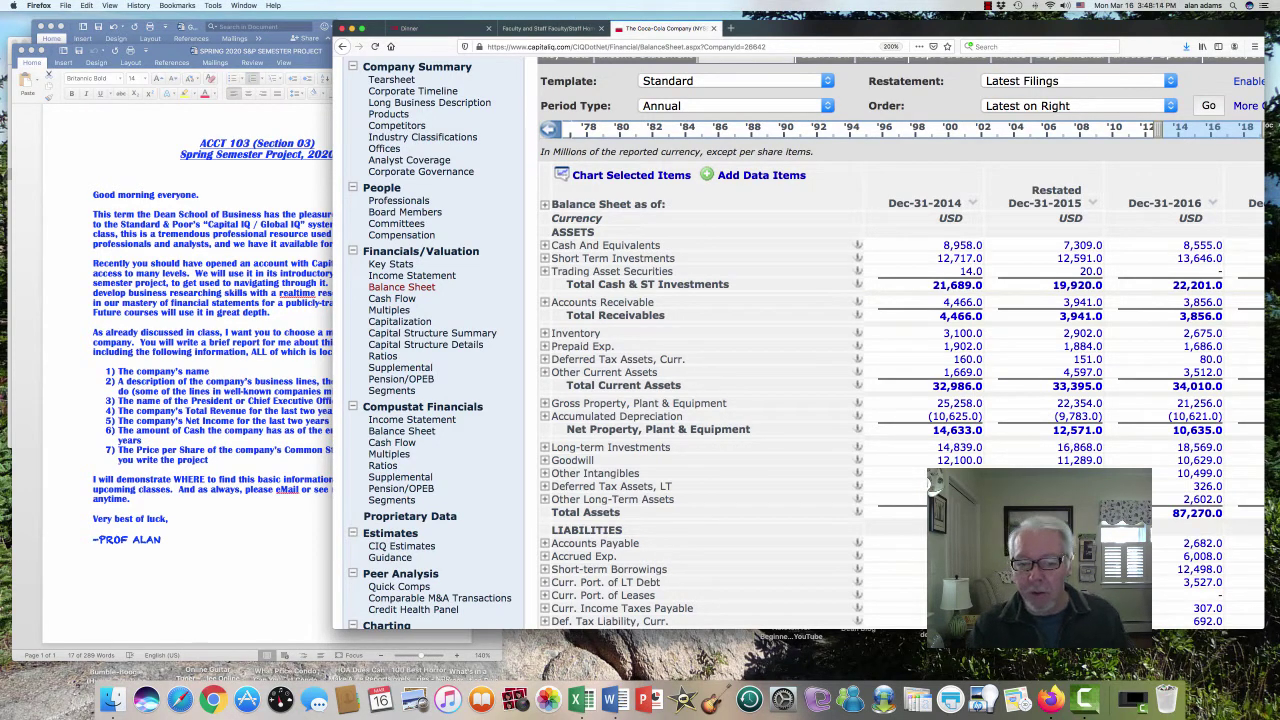
- Inspect the Dec-31-2014 Total Assets breakdown with its Total Cash And Short Term Investments detail, and highlight the Total Assets label
{"action": "left_click", "coordinate": [963, 513]}
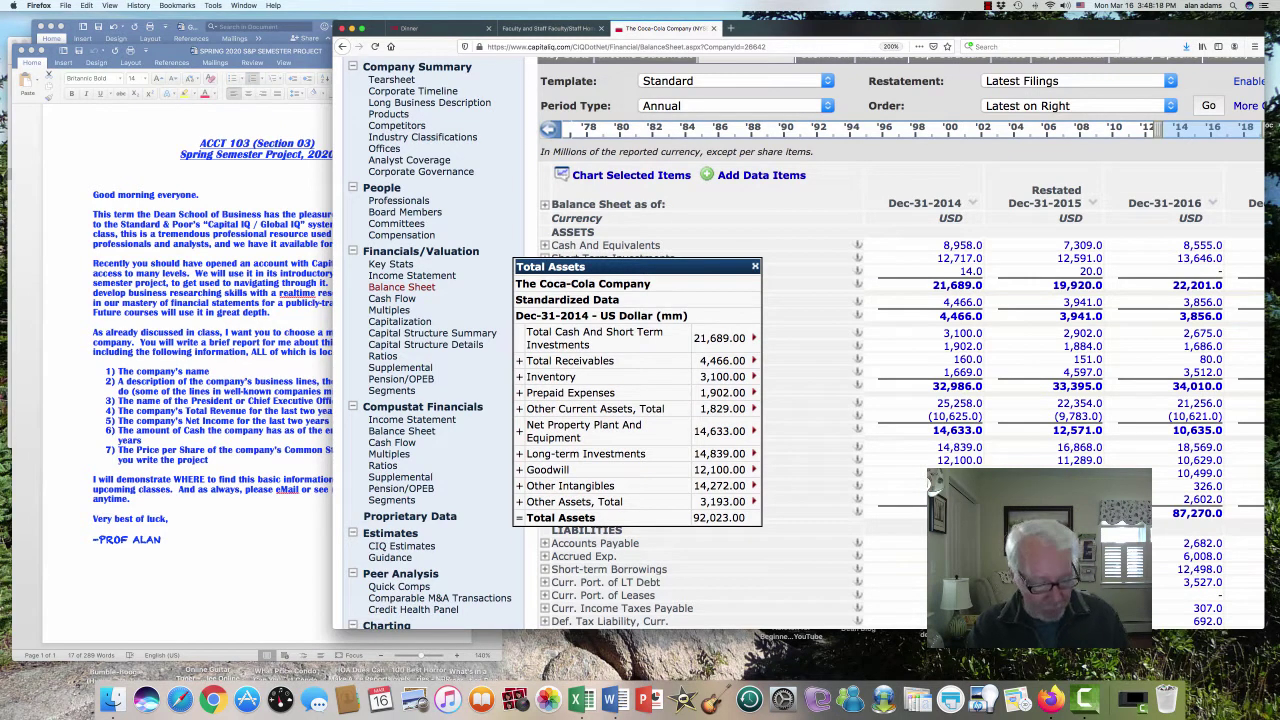
{"action": "left_click", "coordinate": [754, 338]}
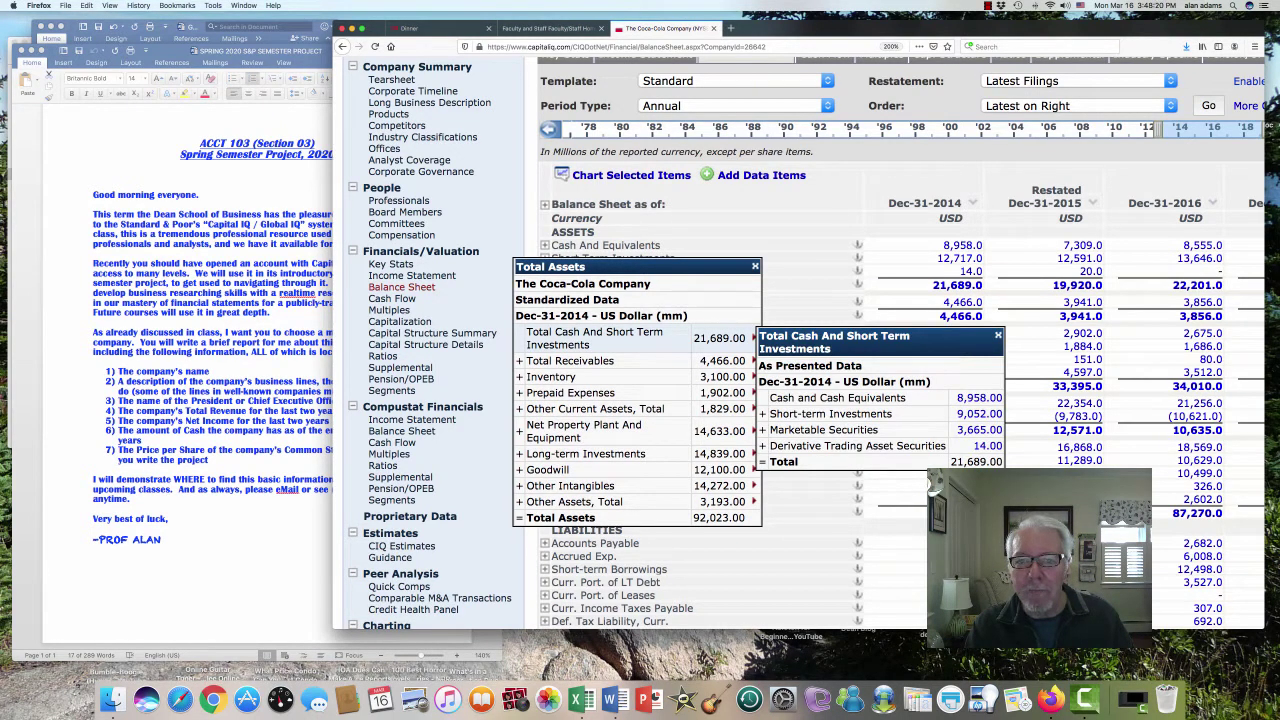
{"action": "left_click", "coordinate": [755, 267]}
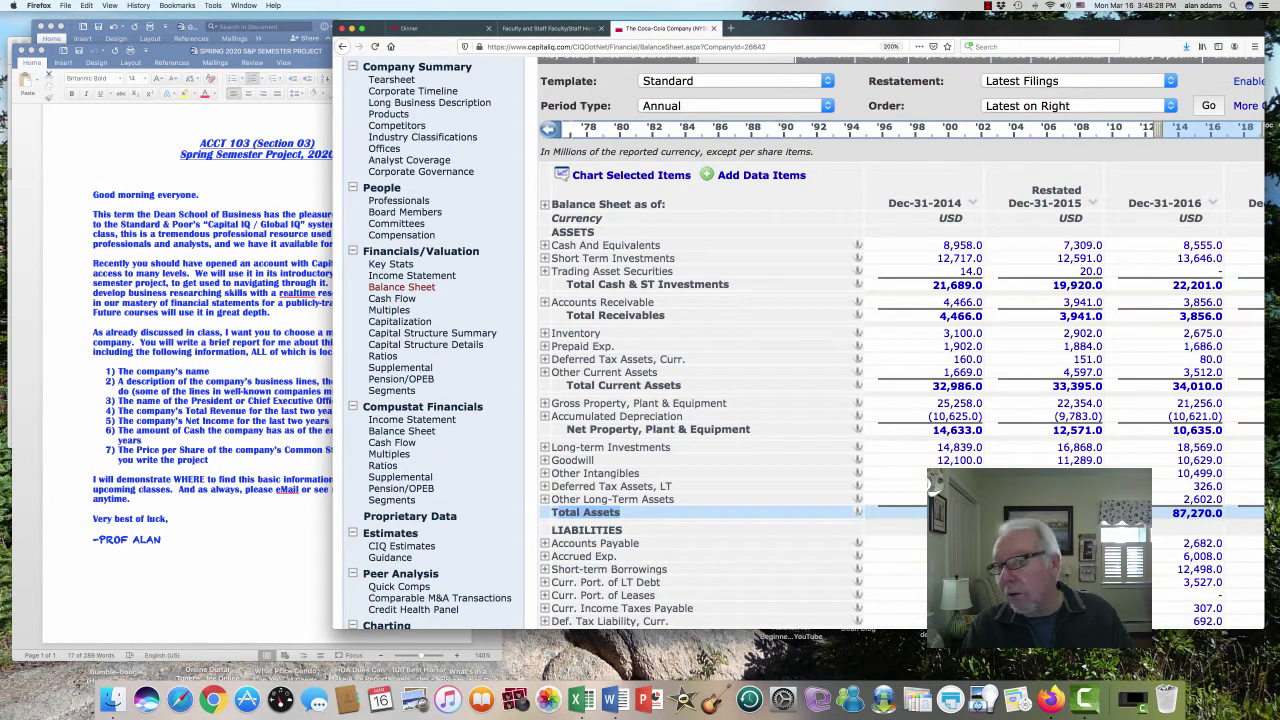
{"action": "left_click", "coordinate": [857, 511]}
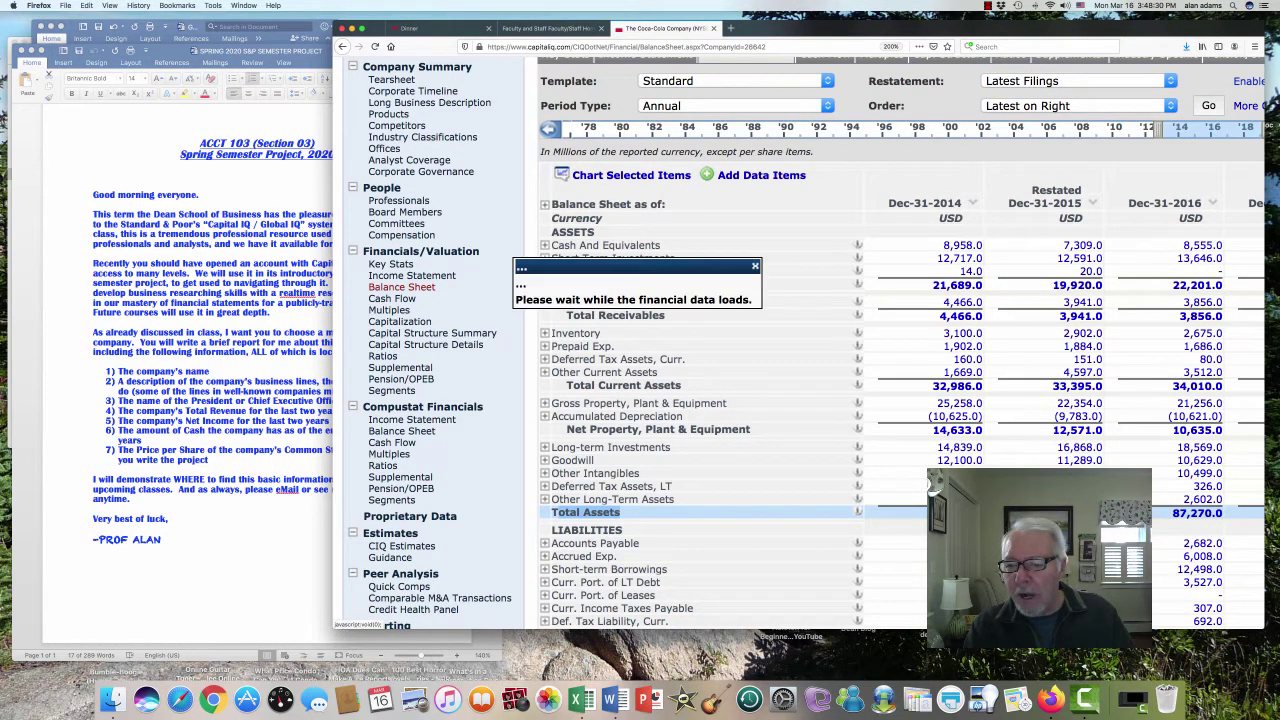
- Inspect the Dec-31-2014 breakdown of Total Liabilities And Equity in the Balance Sheet and close it
{"action": "scroll", "coordinate": [800, 400], "scroll_direction": "down", "scroll_amount": 5}
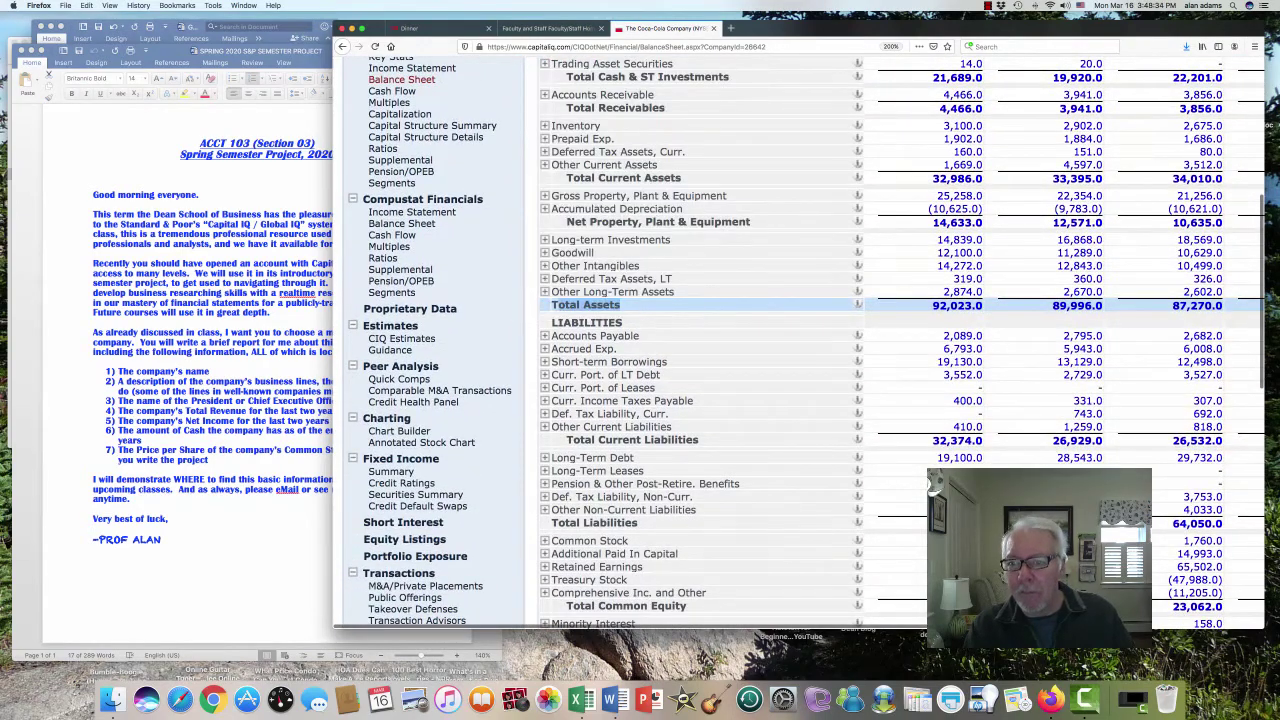
{"action": "scroll", "coordinate": [933, 483], "scroll_direction": "down", "scroll_amount": 4}
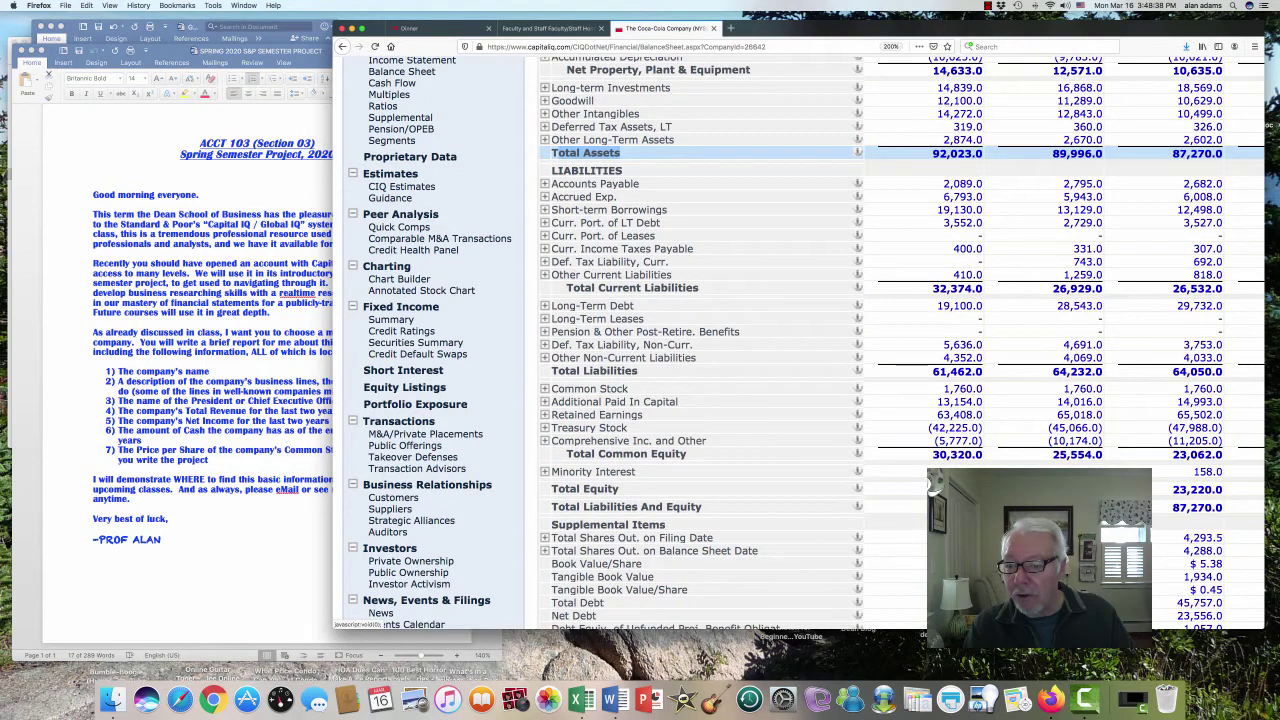
{"action": "left_click", "coordinate": [957, 507]}
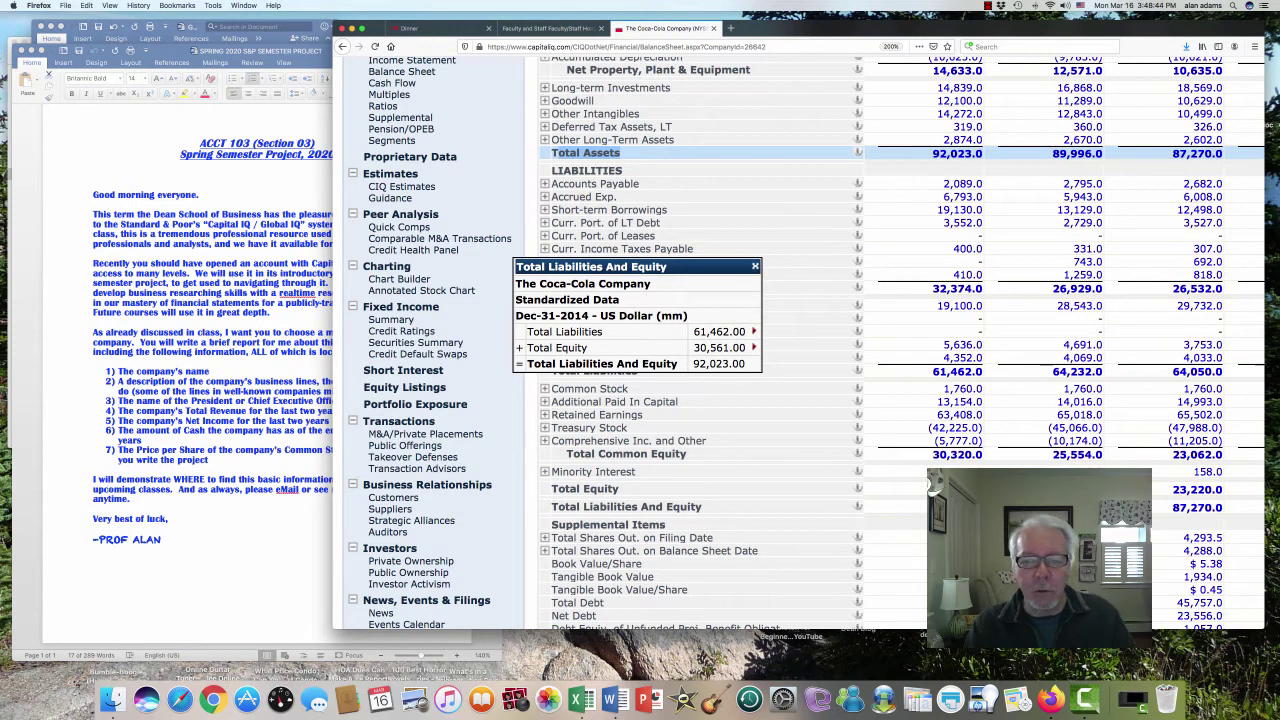
{"action": "mouse_move", "coordinate": [720, 332]}
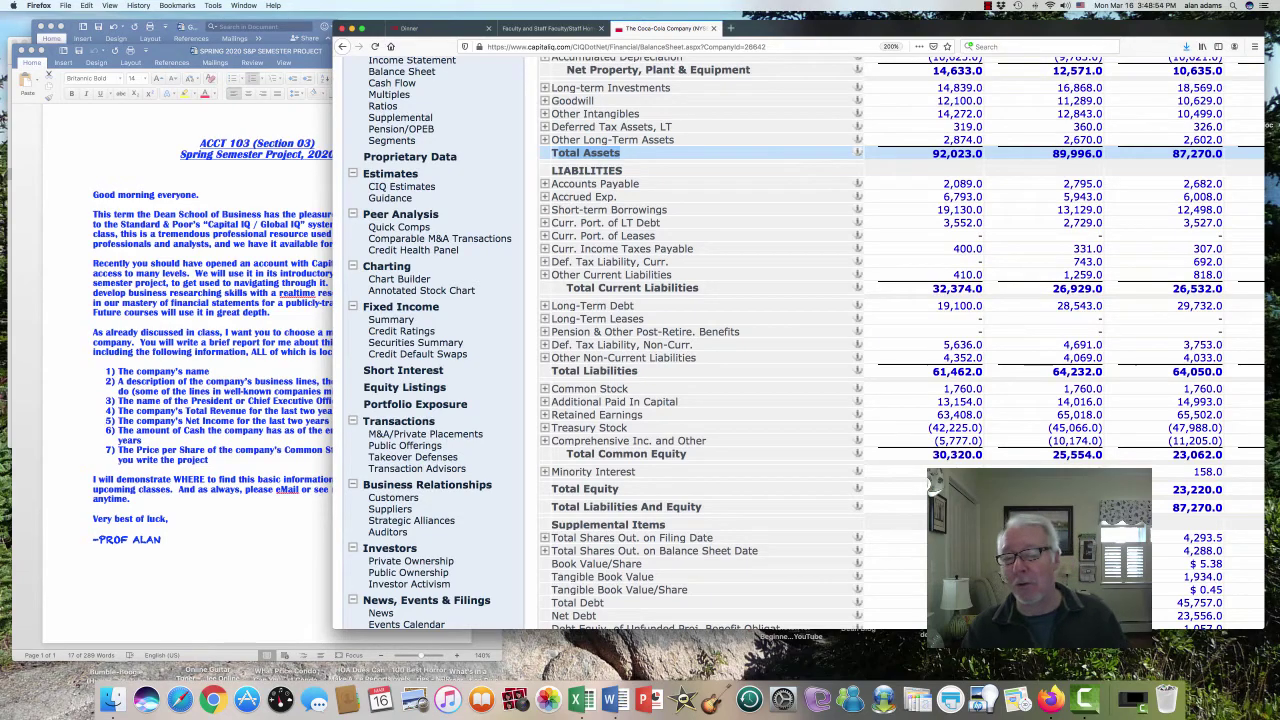
- Highlight the Cash And Equivalents and Total Cash & ST Investments rows in the Balance Sheet and show their Dec-31-2018 and Dec-31-2019 columns
{"action": "scroll", "coordinate": [932, 482], "scroll_direction": "up", "scroll_amount": 10}
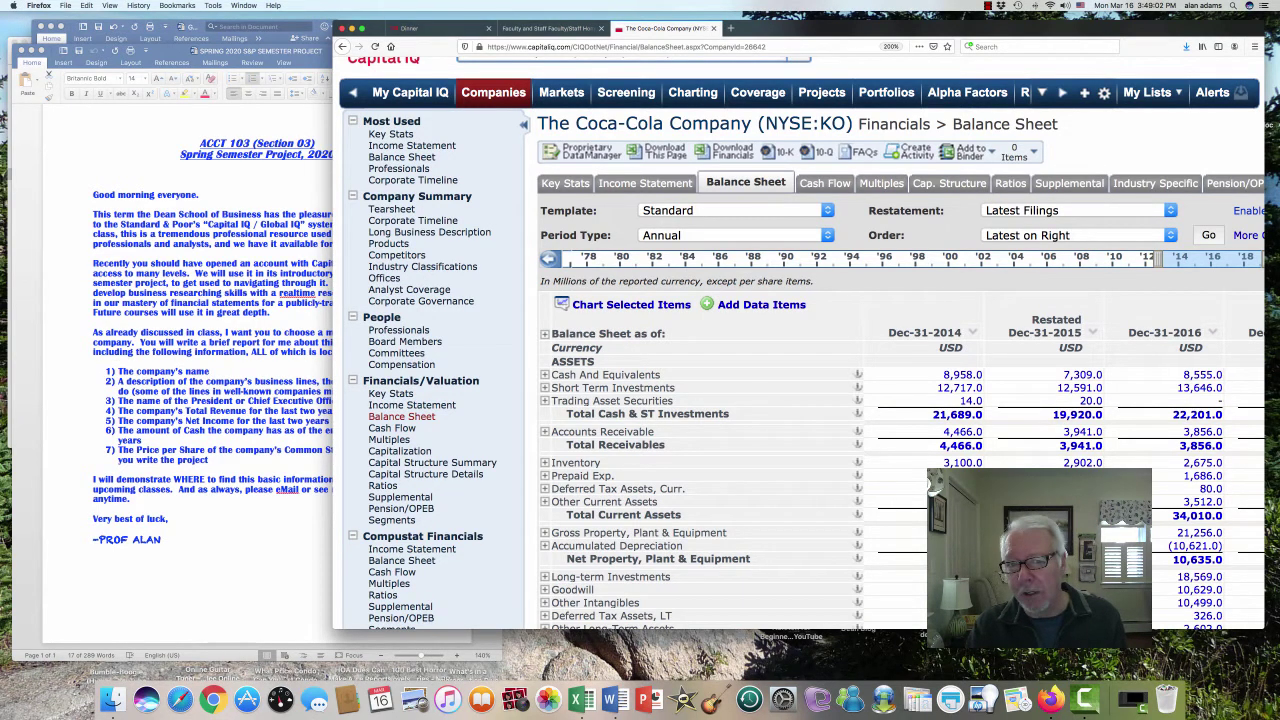
{"action": "scroll", "coordinate": [932, 482], "scroll_direction": "down", "scroll_amount": 2}
{"action": "scroll", "coordinate": [932, 482], "scroll_direction": "down", "scroll_amount": 1}
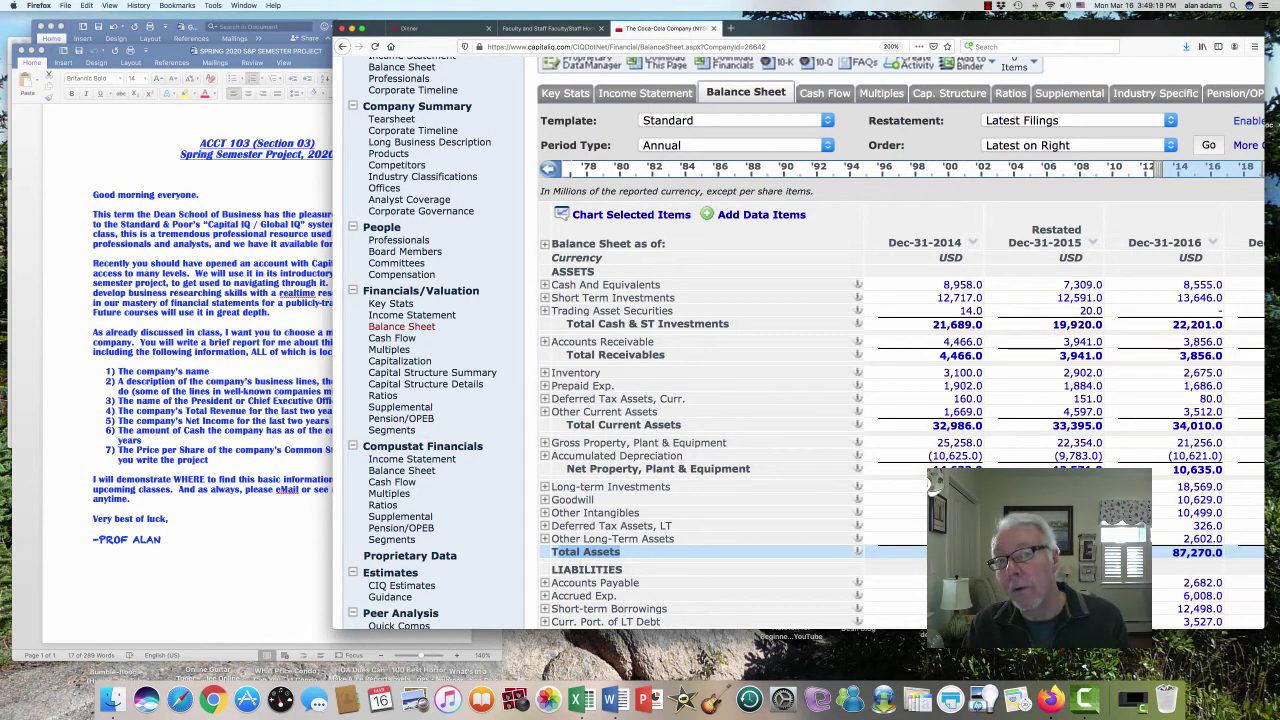
{"action": "left_click_drag", "start_coordinate": [551, 285], "coordinate": [661, 285]}
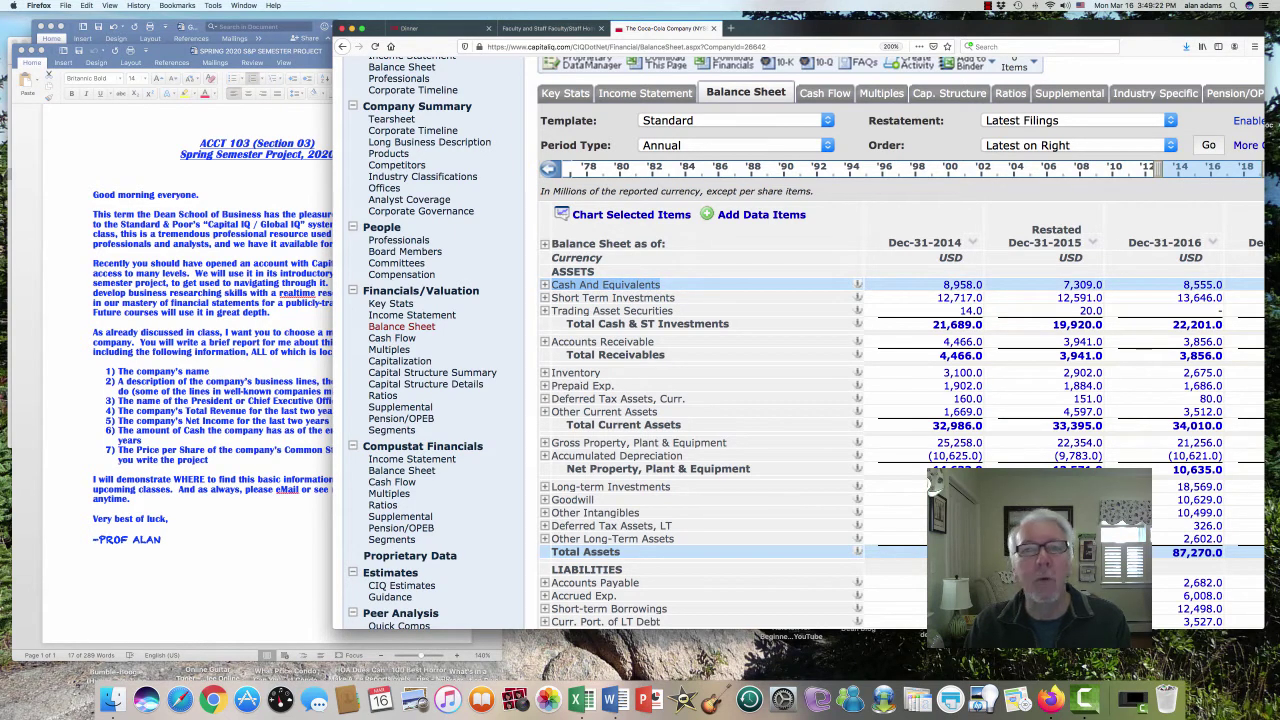
{"action": "left_click", "coordinate": [600, 324]}
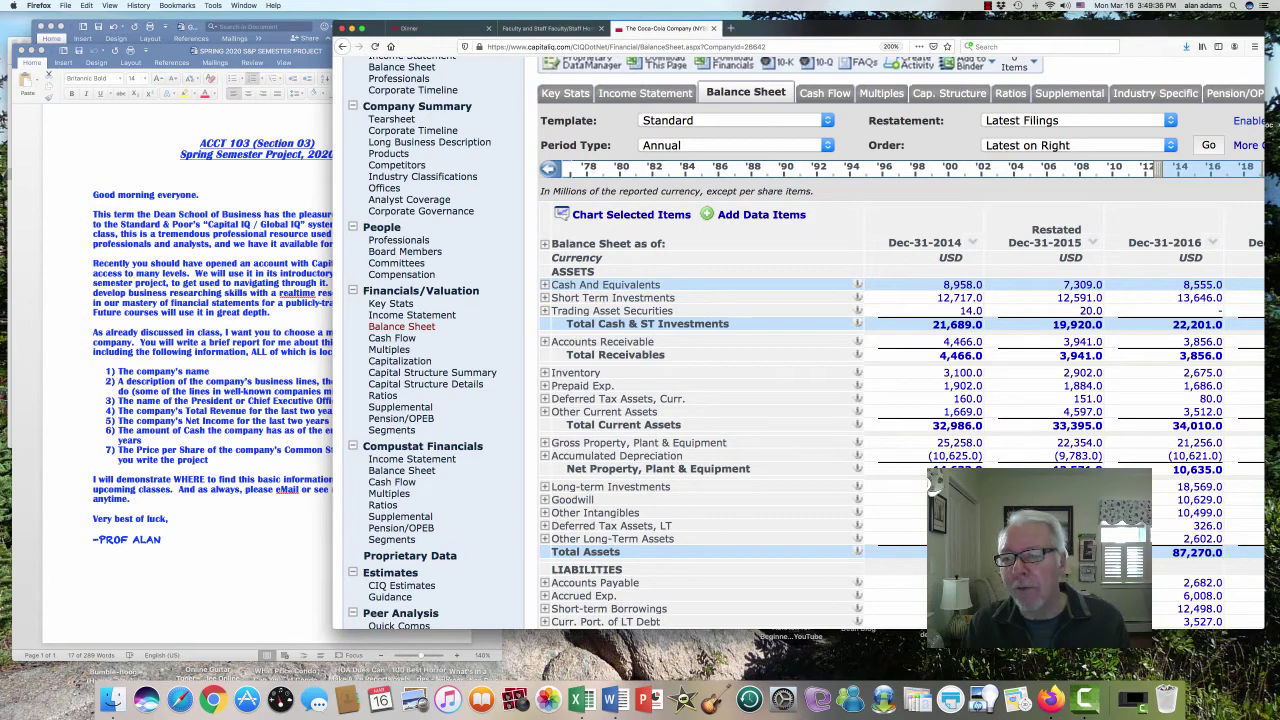
{"action": "scroll", "coordinate": [933, 484], "scroll_direction": "right", "scroll_amount": 5}
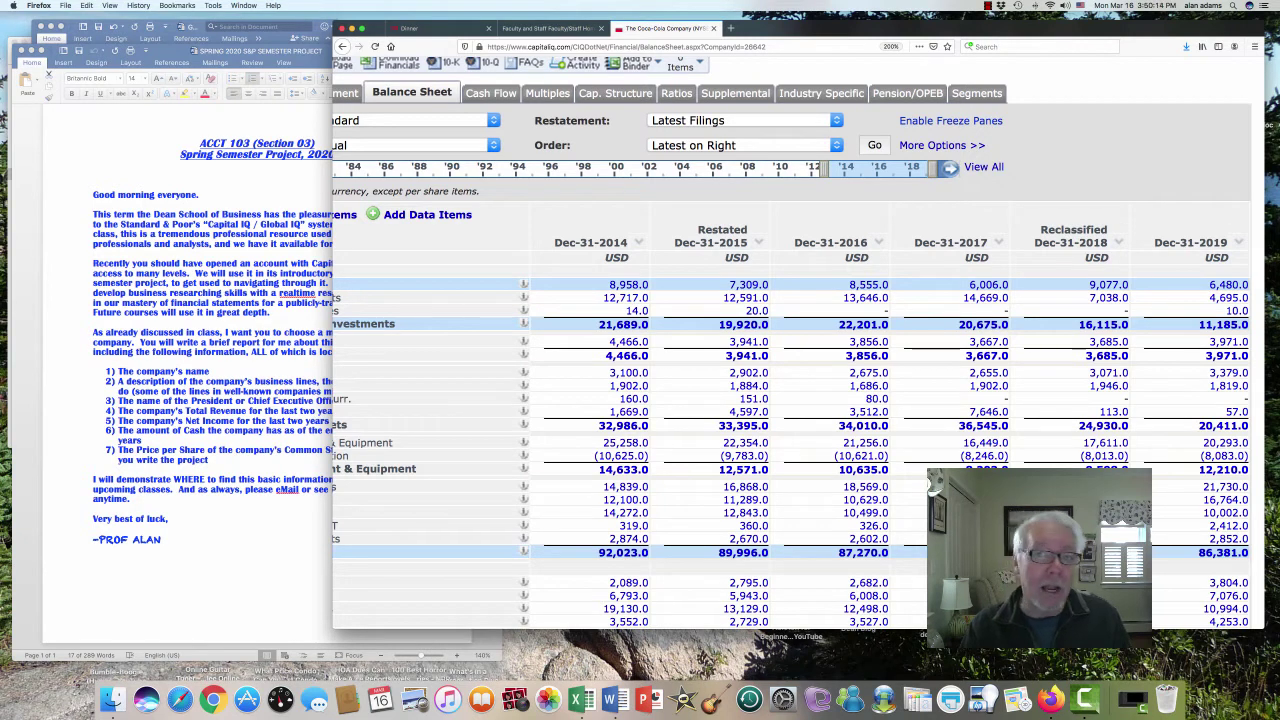
- Switch to Word and highlight the full Price per Share requirement (item 7) in the project document
{"action": "left_click", "coordinate": [256, 440]}
{"action": "scroll", "coordinate": [256, 440], "scroll_direction": "down", "scroll_amount": 1}
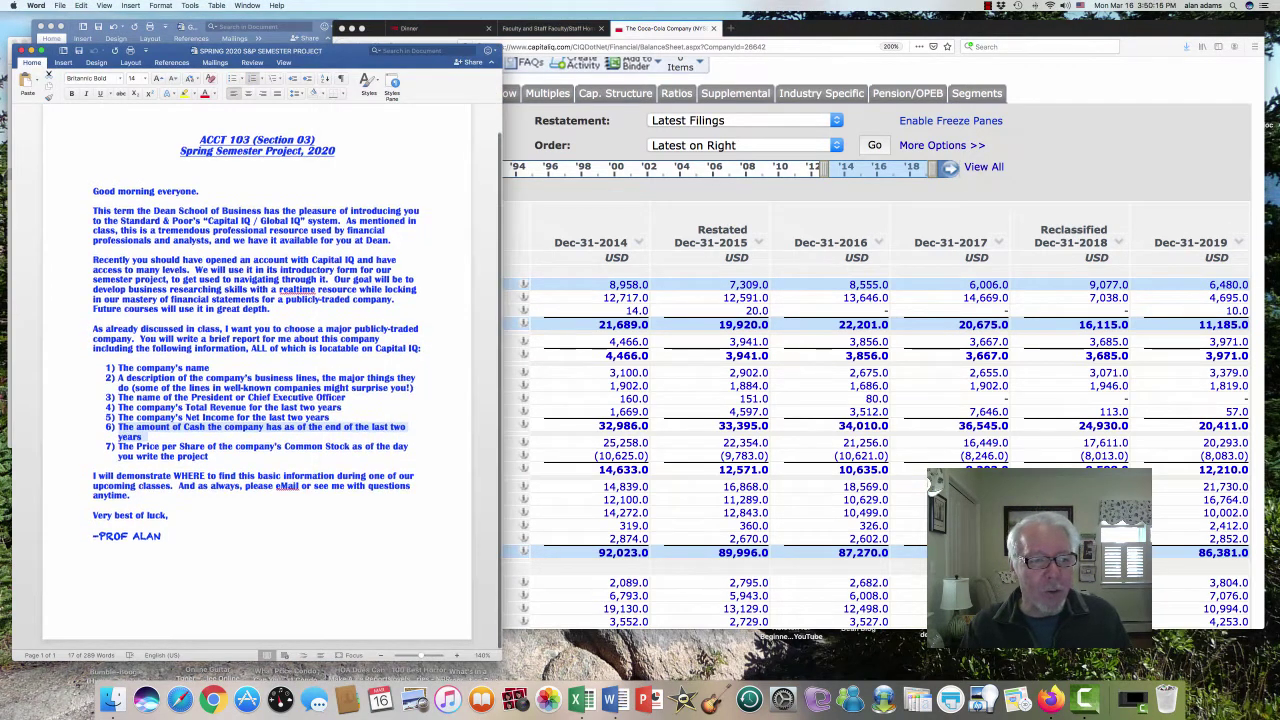
{"action": "left_click_drag", "start_coordinate": [118, 448], "coordinate": [212, 458]}
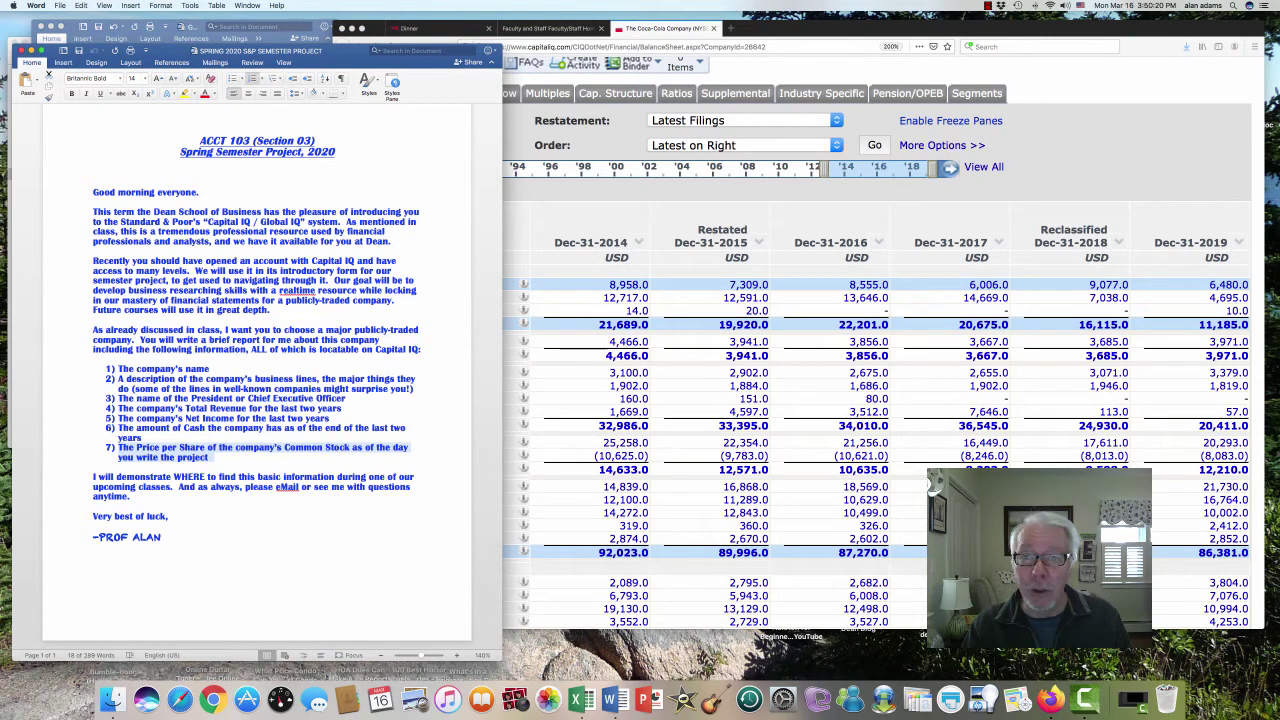
{"action": "scroll", "coordinate": [256, 400], "scroll_direction": "down", "scroll_amount": 1}
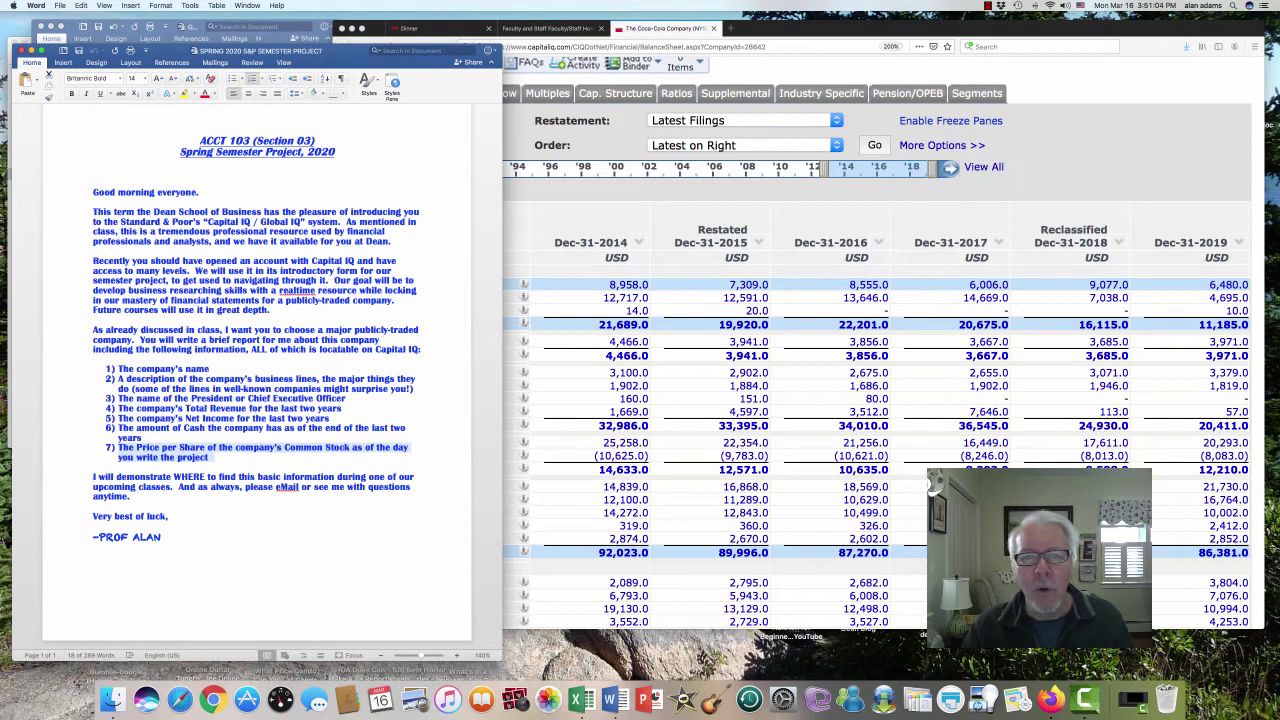
- Switch to Firefox and open The Coca-Cola Company (NYSE:KO) public company profile from the recently visited profiles
{"action": "left_click", "coordinate": [930, 483]}
{"action": "scroll", "coordinate": [930, 483], "scroll_direction": "left", "scroll_amount": 5}
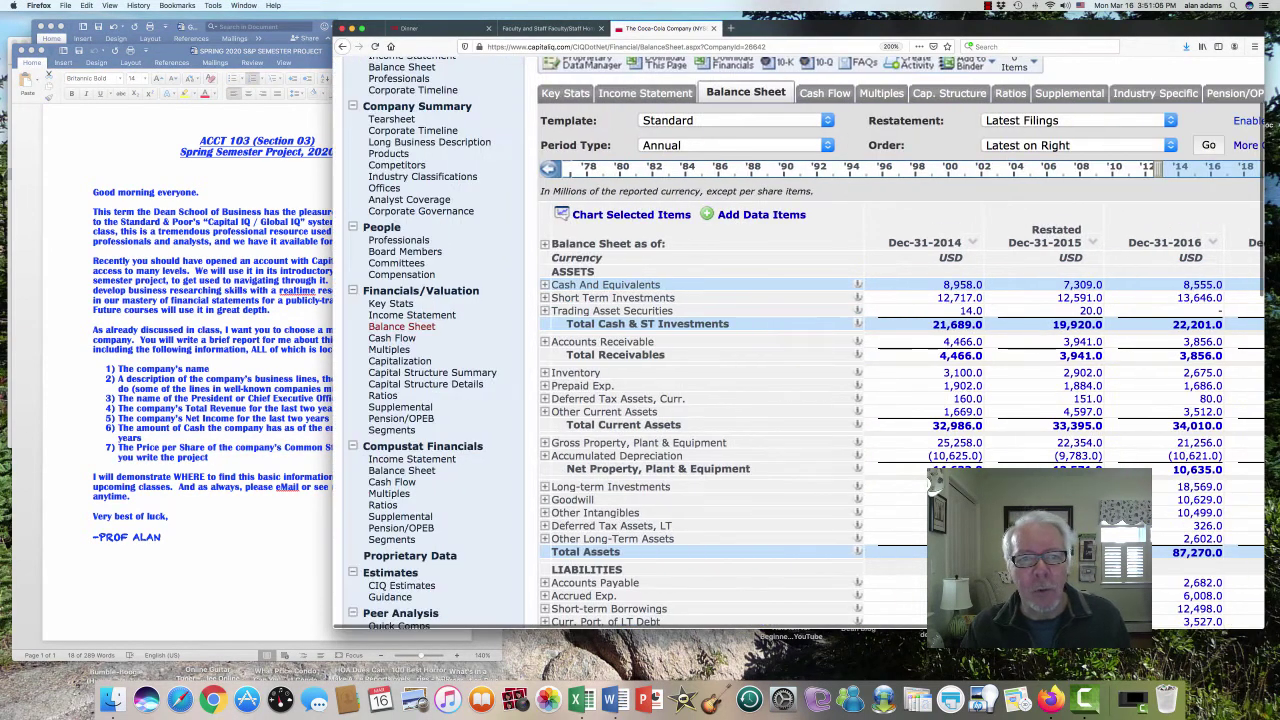
{"action": "scroll", "coordinate": [930, 483], "scroll_direction": "up", "scroll_amount": 3}
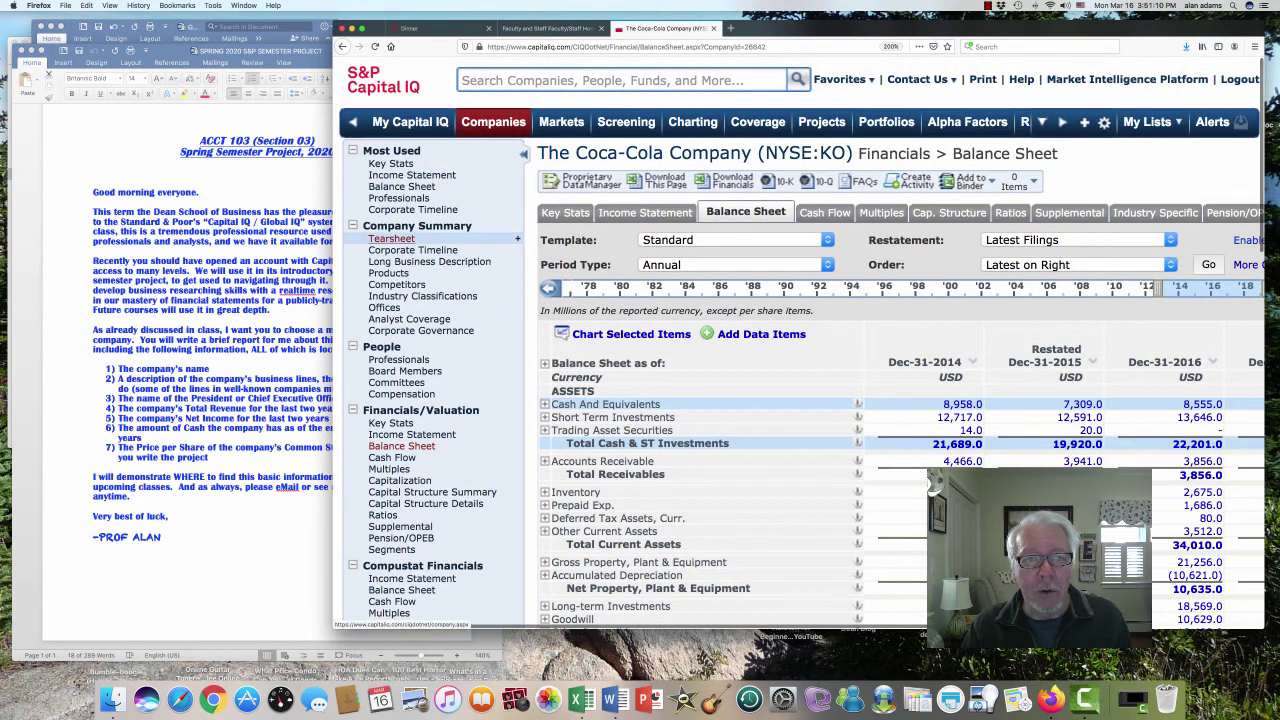
{"action": "left_click", "coordinate": [568, 80]}
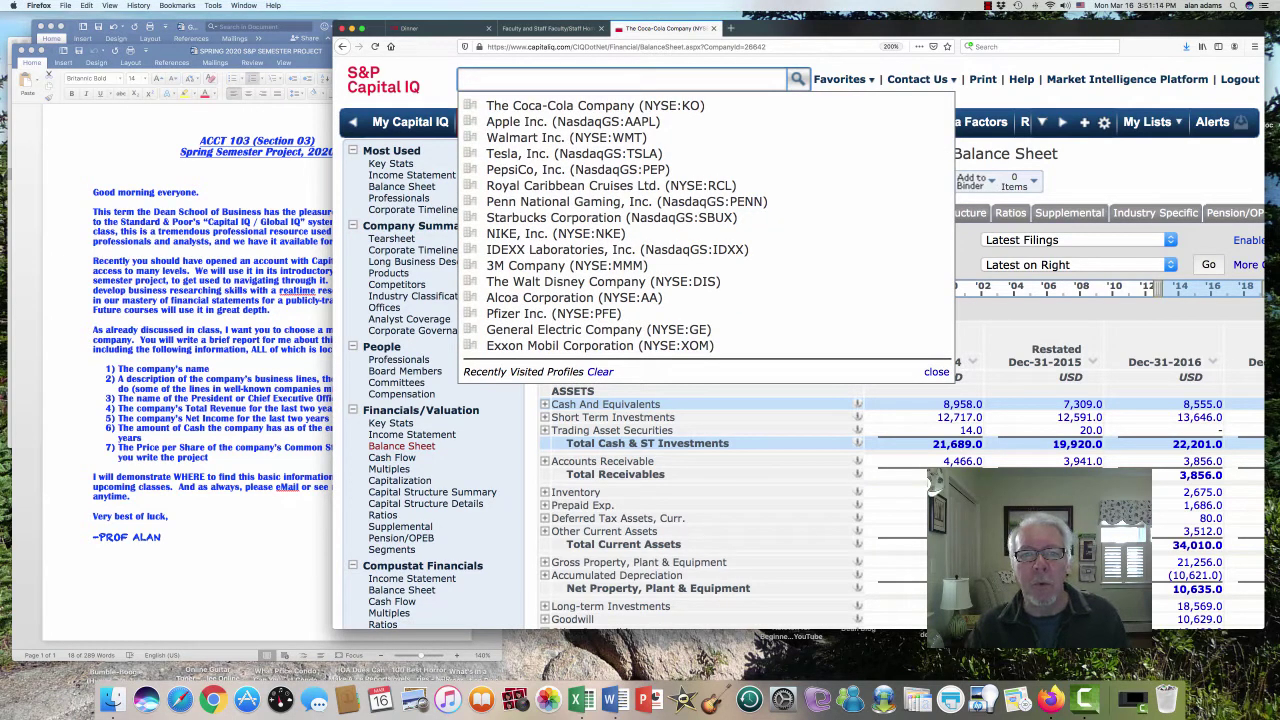
{"action": "left_click", "coordinate": [595, 105]}
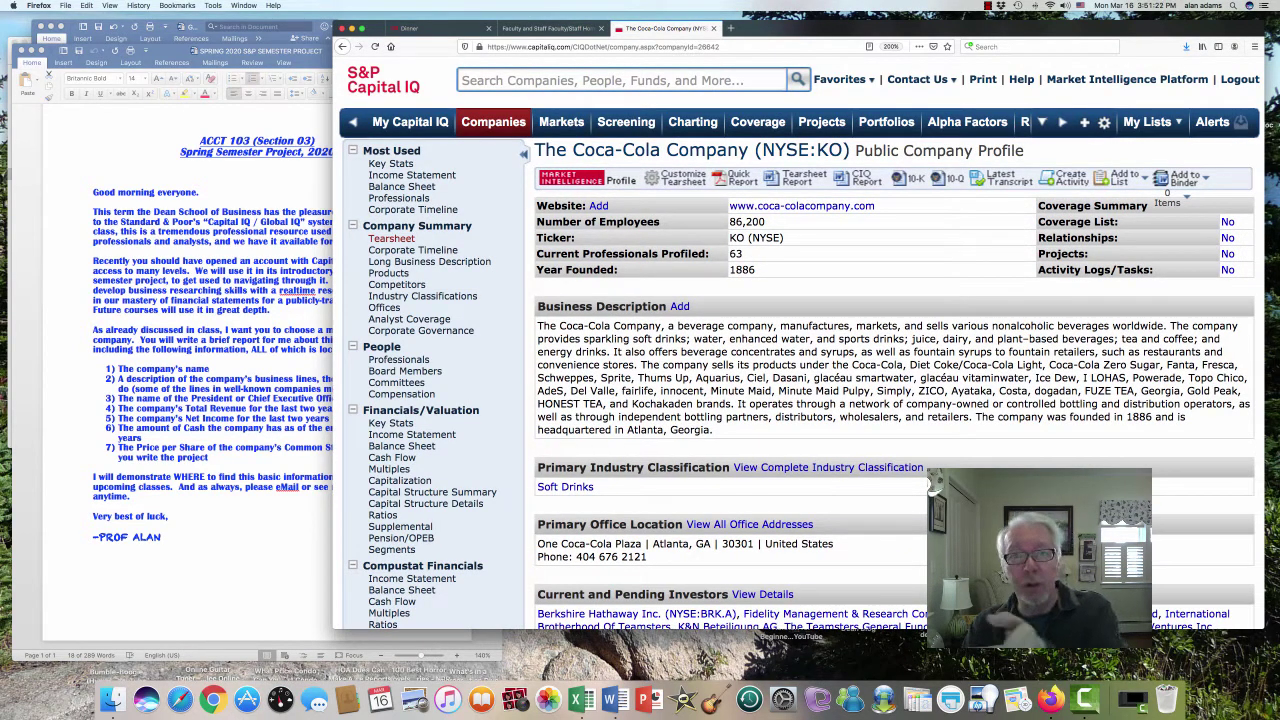
{"action": "scroll", "coordinate": [930, 484], "scroll_direction": "down", "scroll_amount": 3}
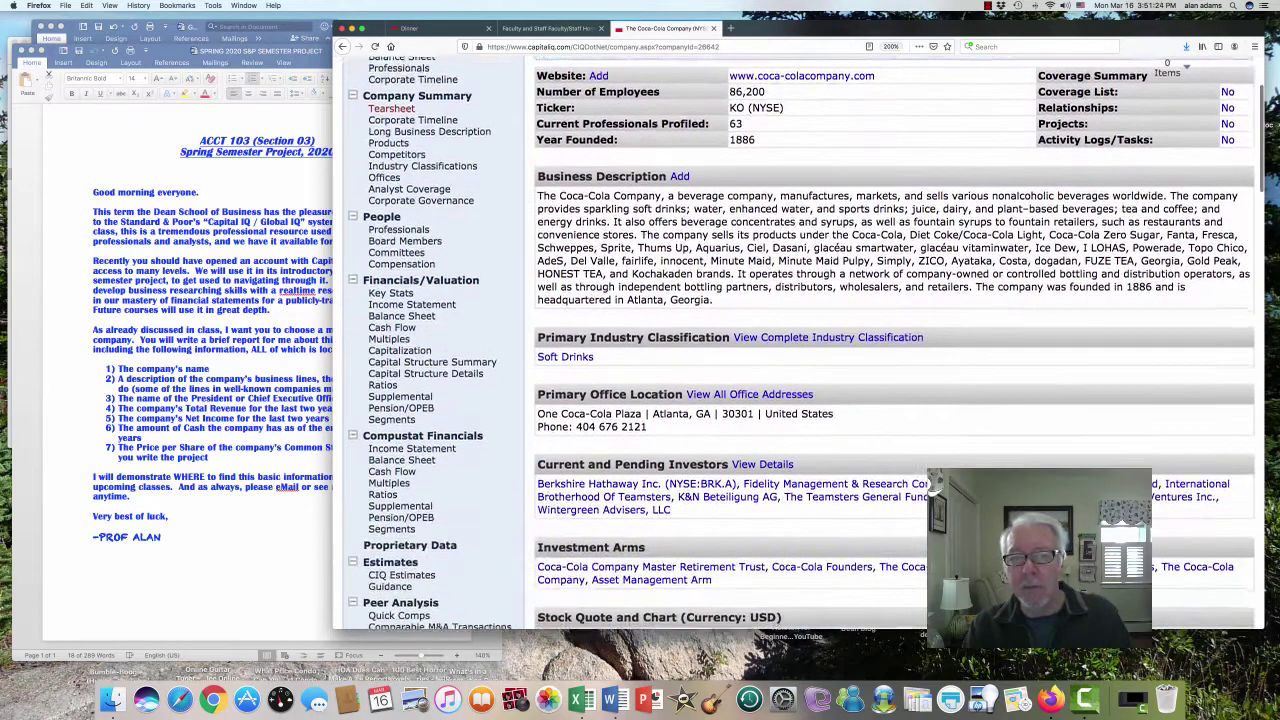
{"action": "scroll", "coordinate": [931, 485], "scroll_direction": "down", "scroll_amount": 2}
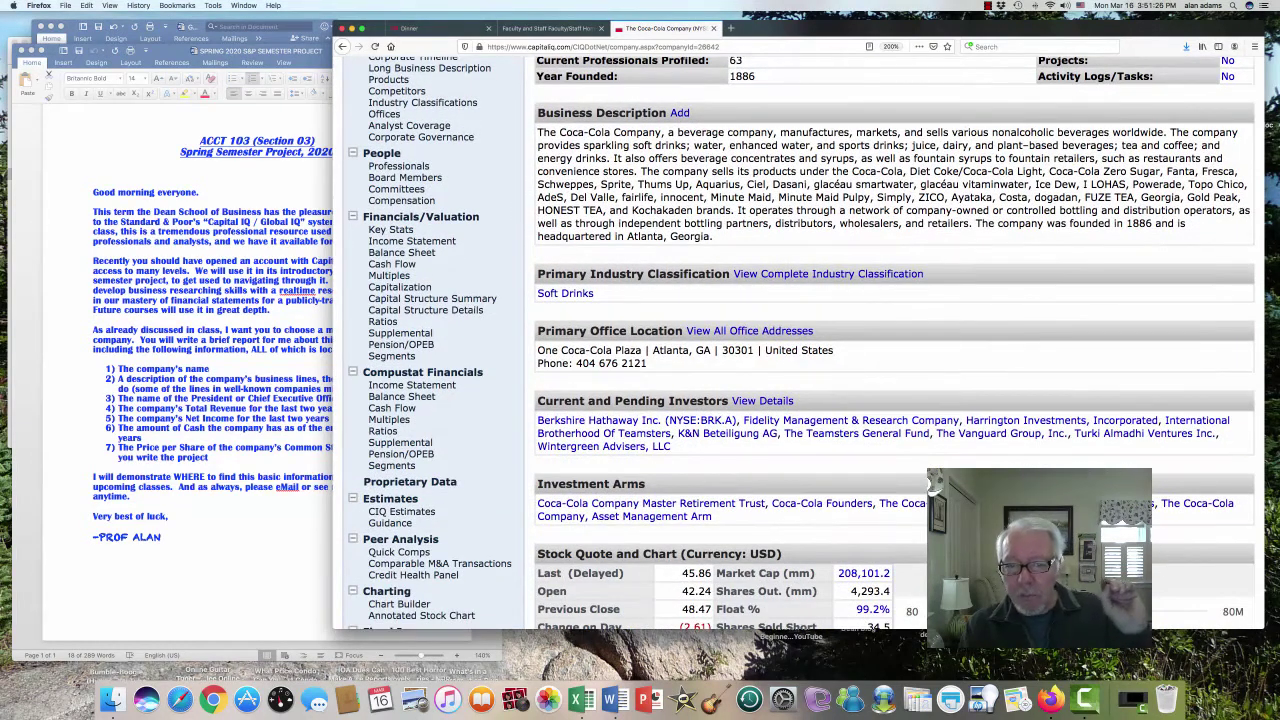
{"action": "scroll", "coordinate": [931, 485], "scroll_direction": "down", "scroll_amount": 3}
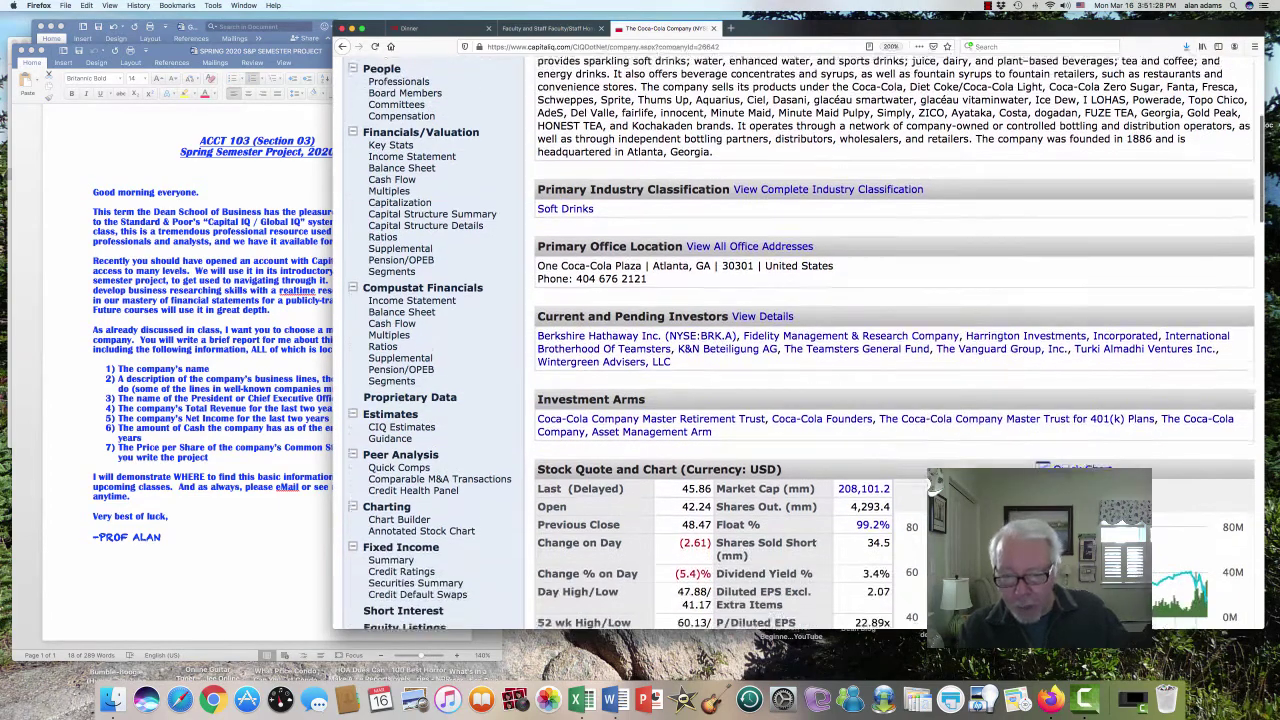
{"action": "scroll", "coordinate": [933, 484], "scroll_direction": "down", "scroll_amount": 4}
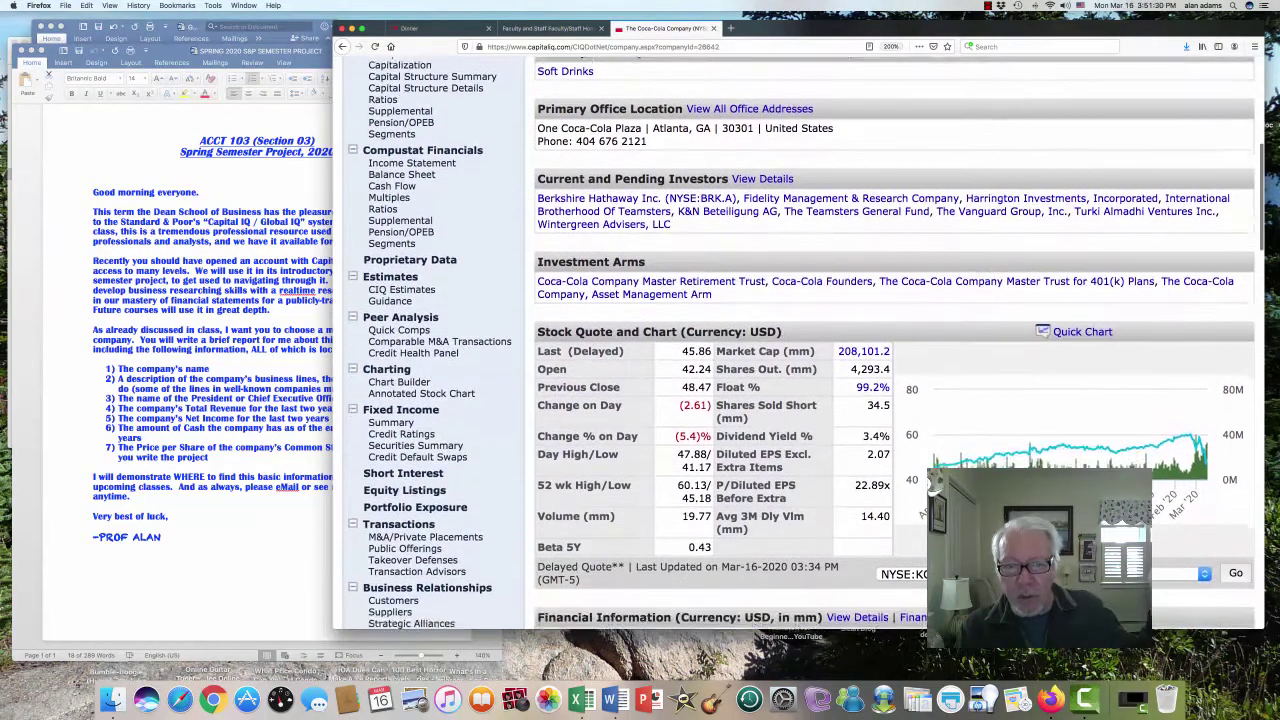
{"action": "scroll", "coordinate": [933, 484], "scroll_direction": "down", "scroll_amount": 2}
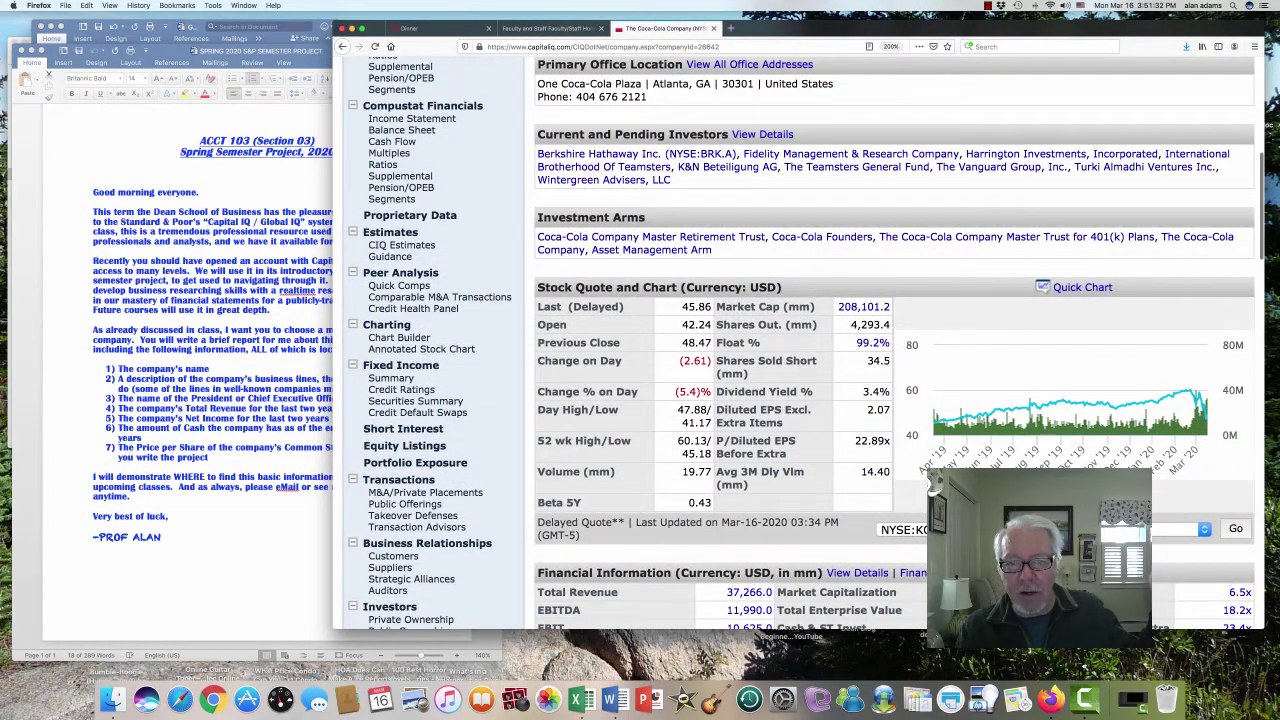
{"action": "left_click_drag", "start_coordinate": [682, 307], "coordinate": [711, 307]}
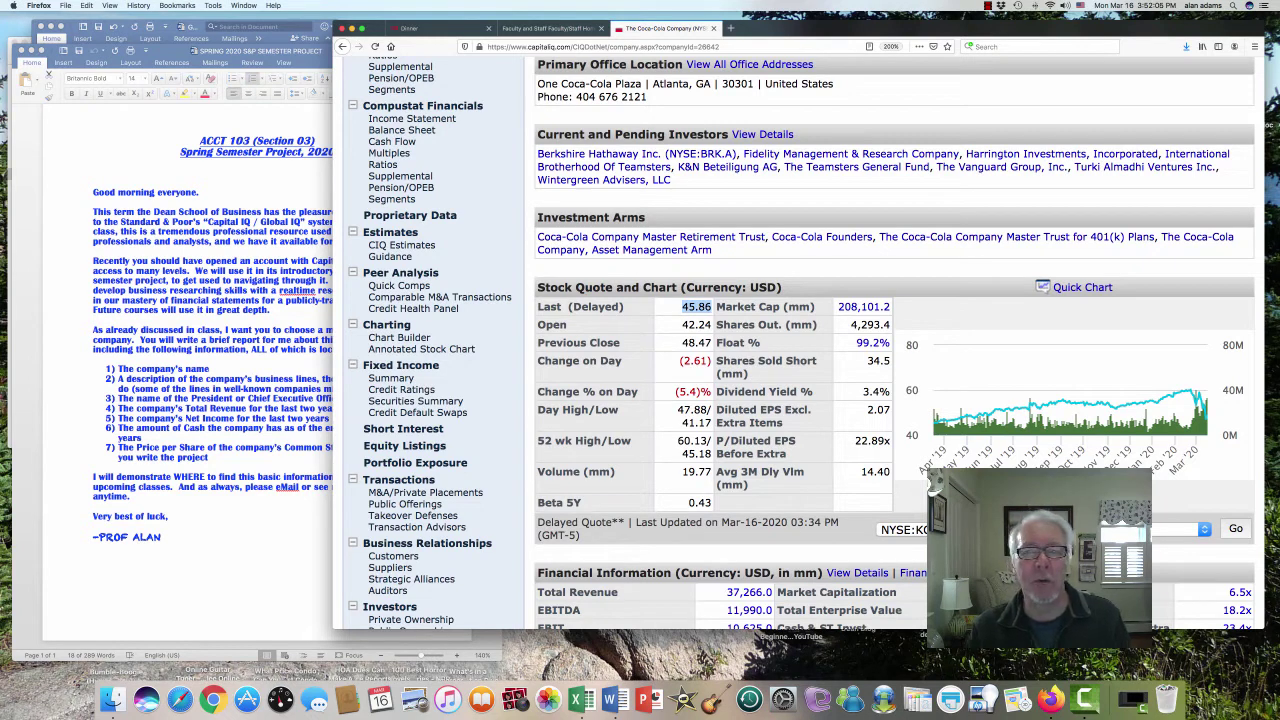
{"action": "mouse_move", "coordinate": [945, 415]}
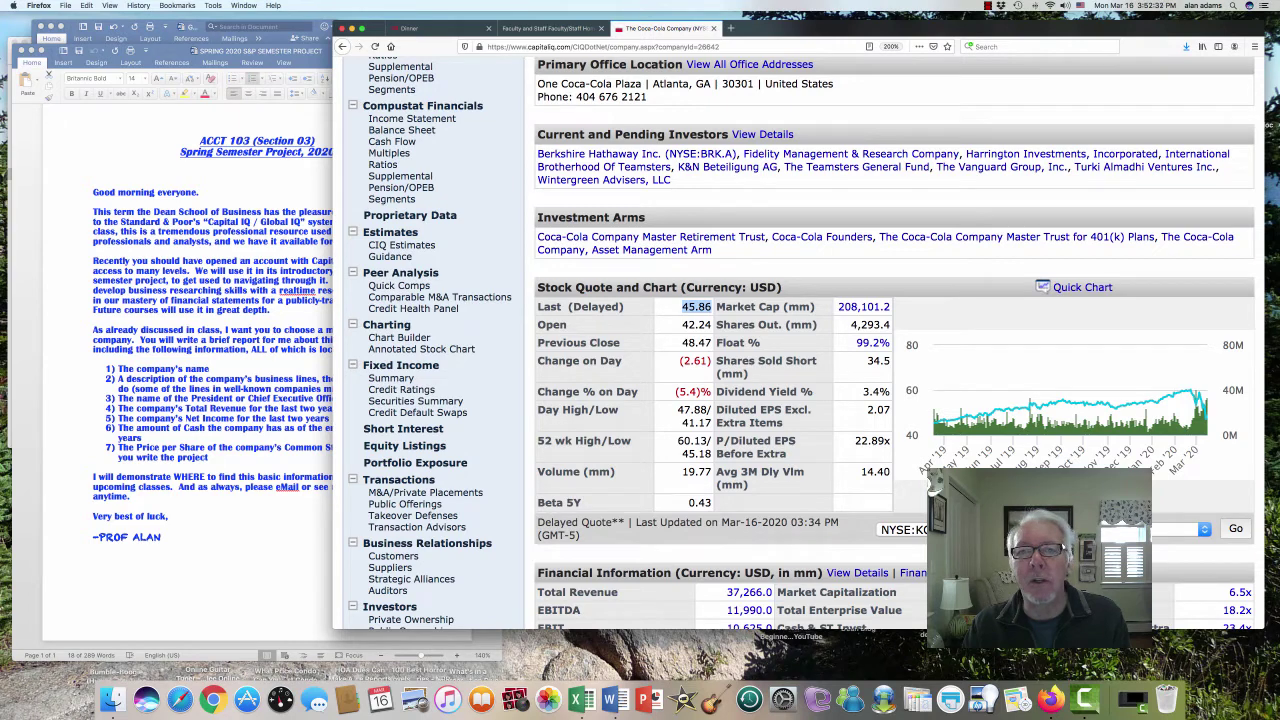
{"action": "left_click", "coordinate": [1133, 701]}
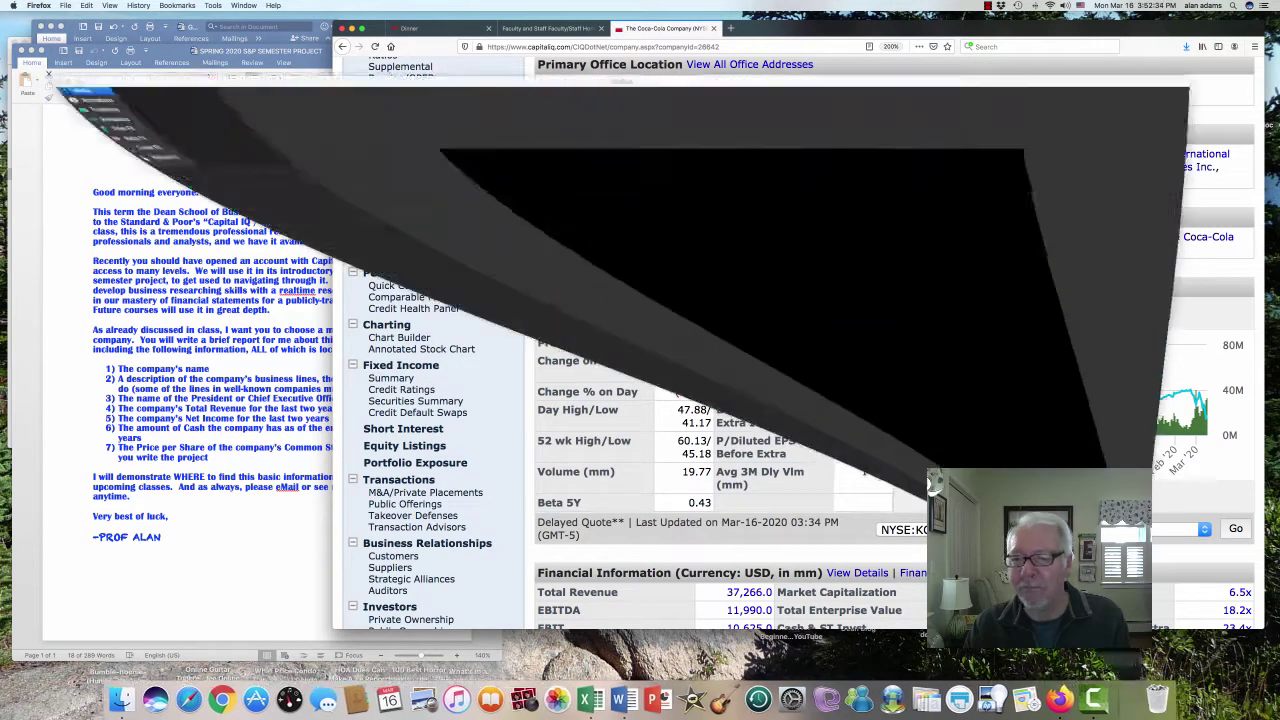